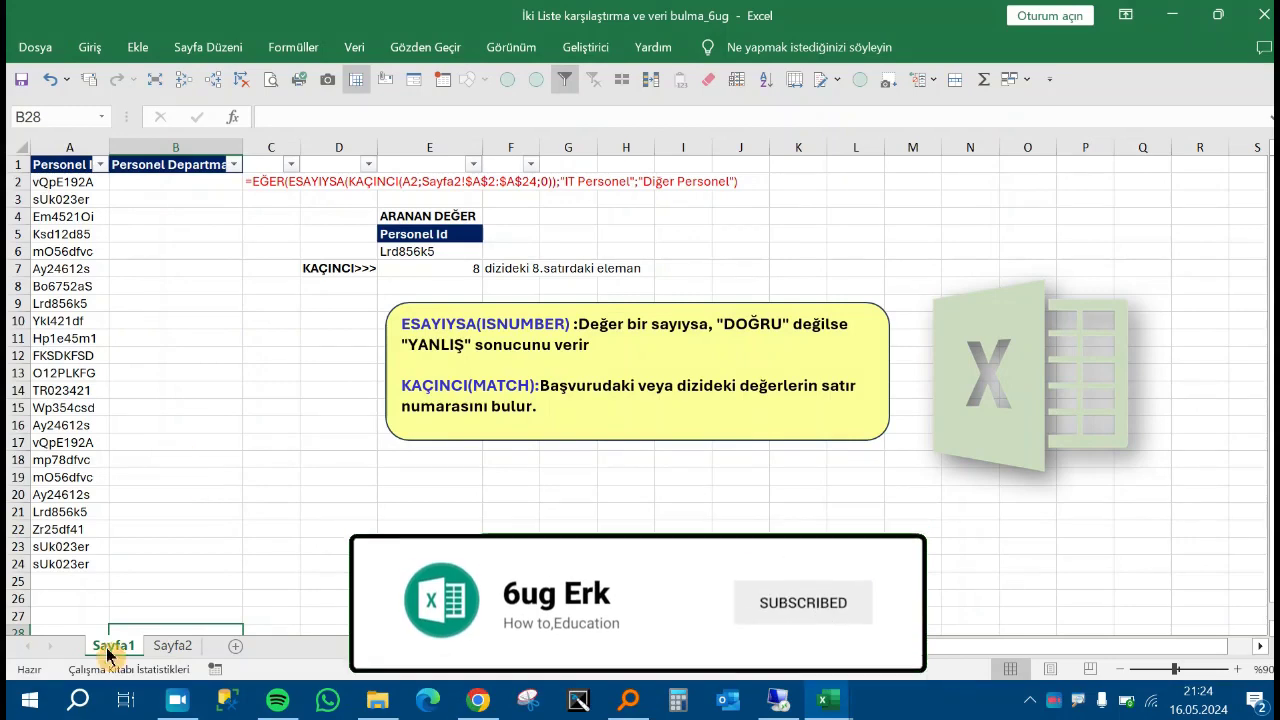
Examine the Personel Id list in A1:A24 on the Sayfa2 sheet.
{"action": "left_click", "coordinate": [178, 648]}
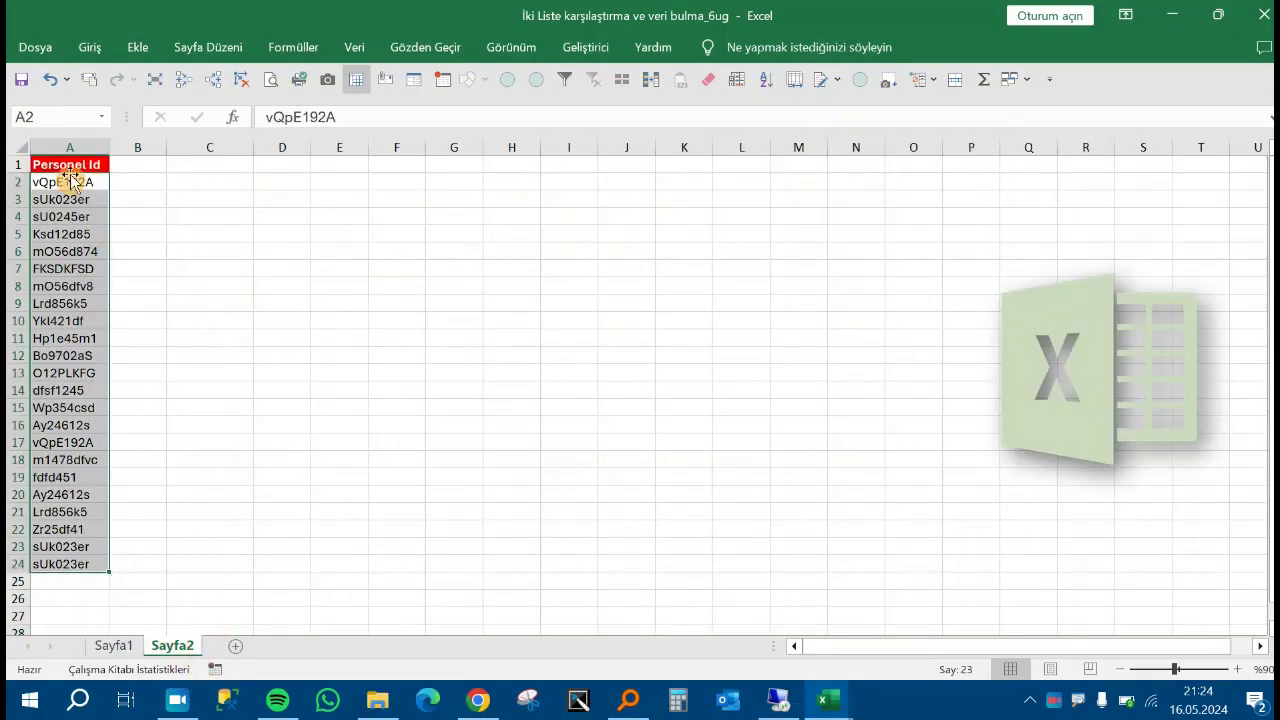
{"action": "left_click", "coordinate": [96, 161]}
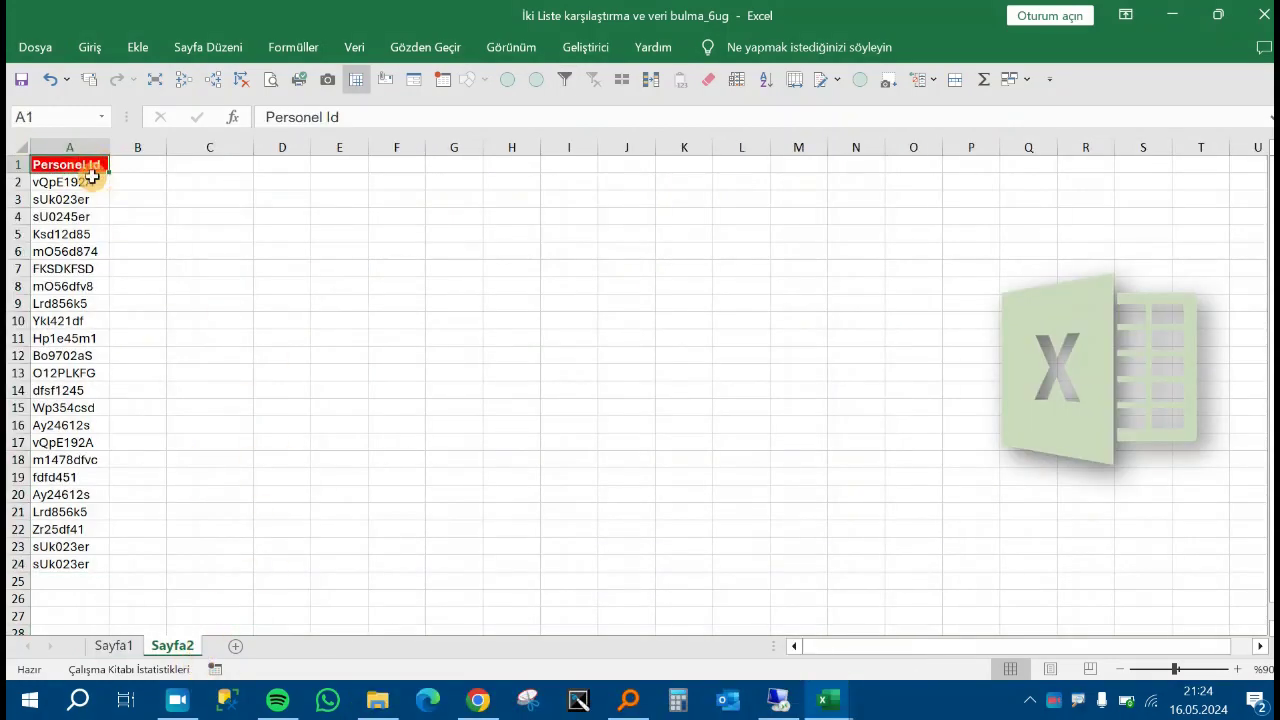
{"action": "left_click_drag", "start_coordinate": [92, 165], "coordinate": [100, 564]}
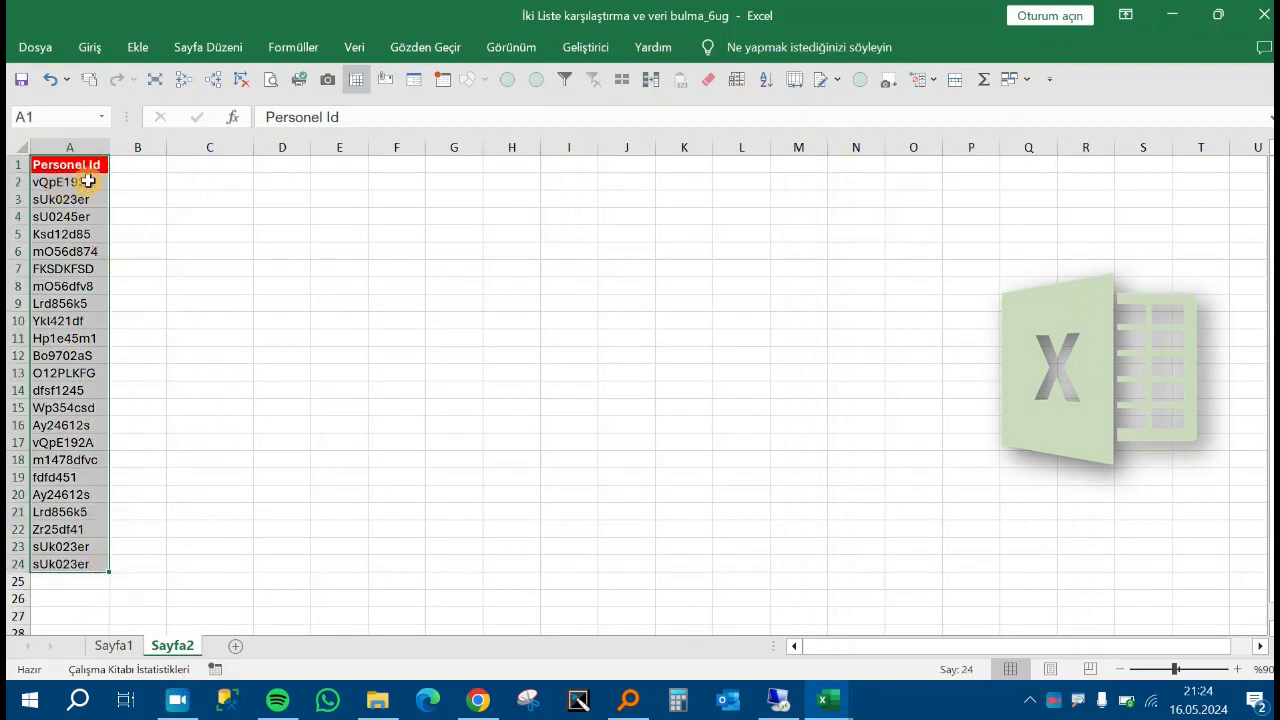
Return to Sayfa1 and widen column A until the full Personel Id header fits.
{"action": "left_click", "coordinate": [120, 647]}
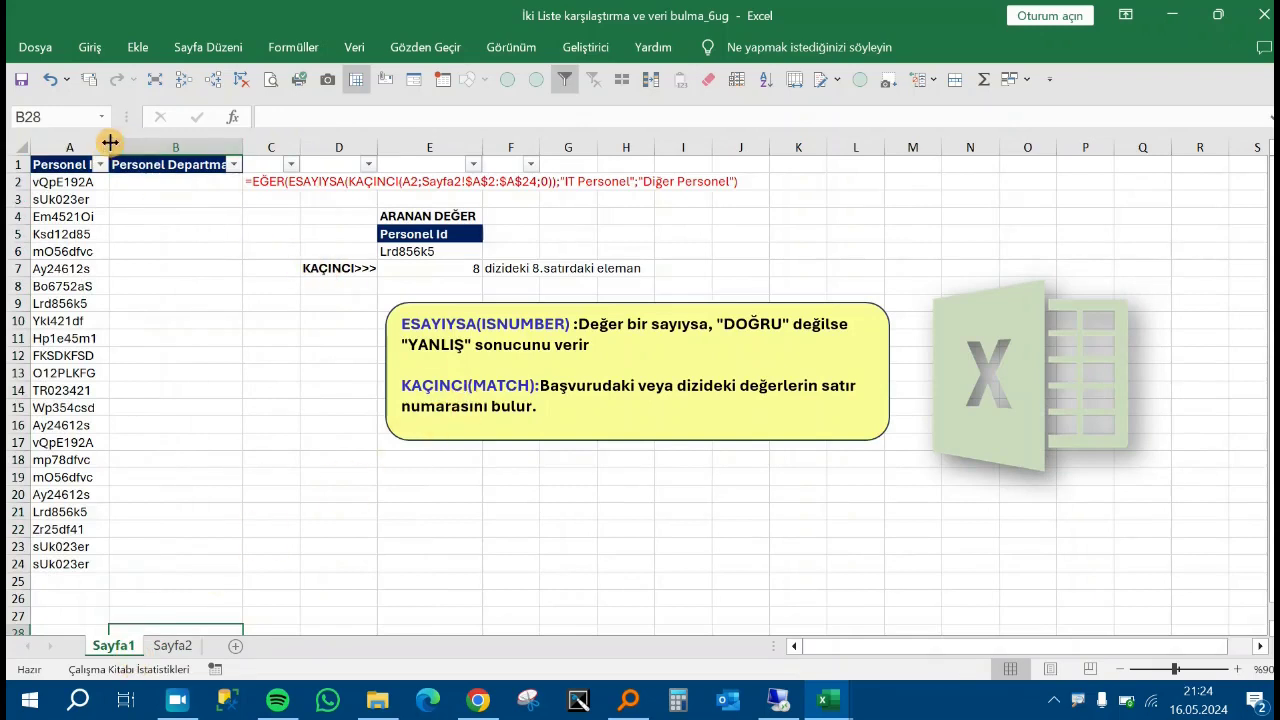
{"action": "left_click_drag", "start_coordinate": [108, 145], "coordinate": [130, 147]}
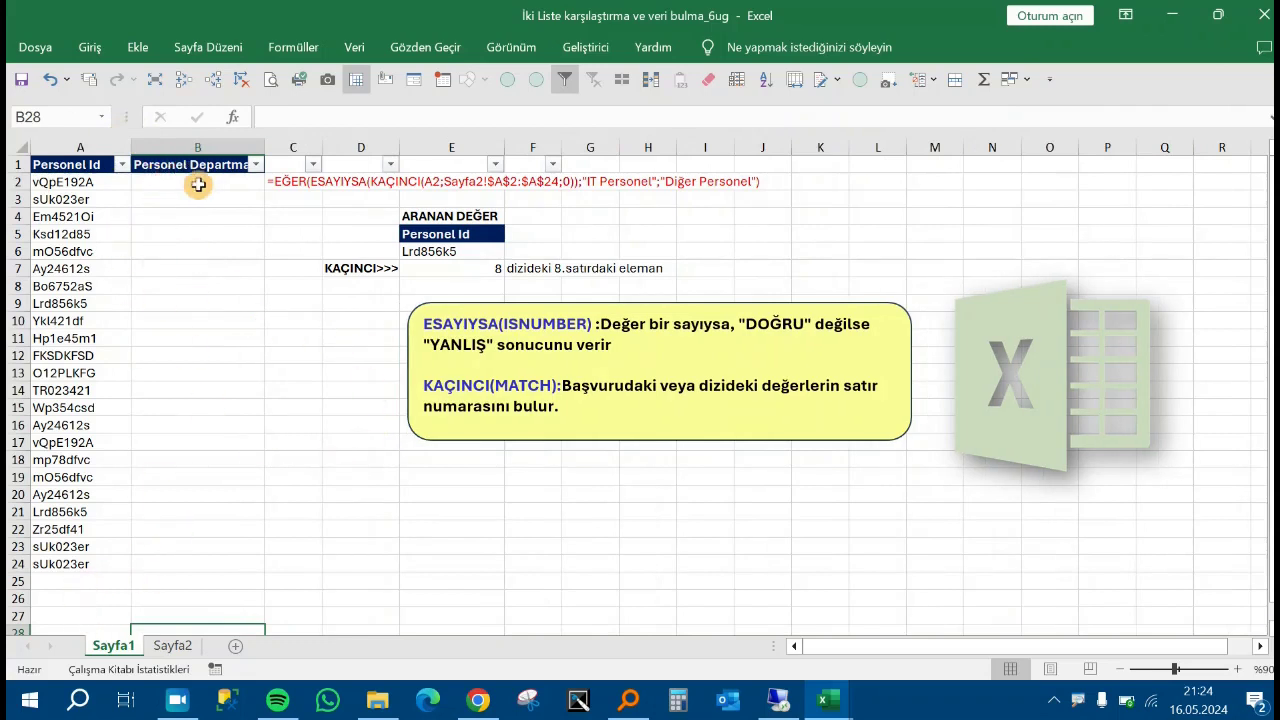
Examine the empty personnel department column and the existing KAÇINCI formula in E7.
{"action": "left_click", "coordinate": [228, 166]}
{"action": "left_click", "coordinate": [250, 195]}
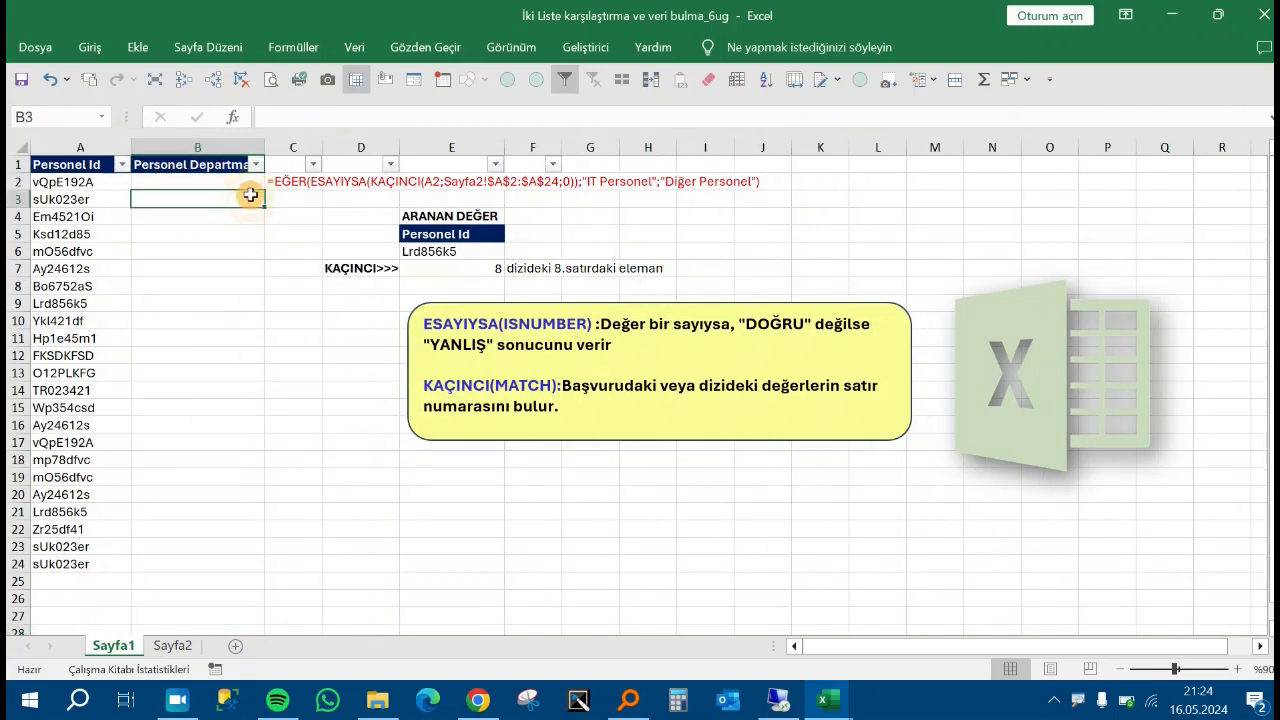
{"action": "left_click", "coordinate": [250, 181]}
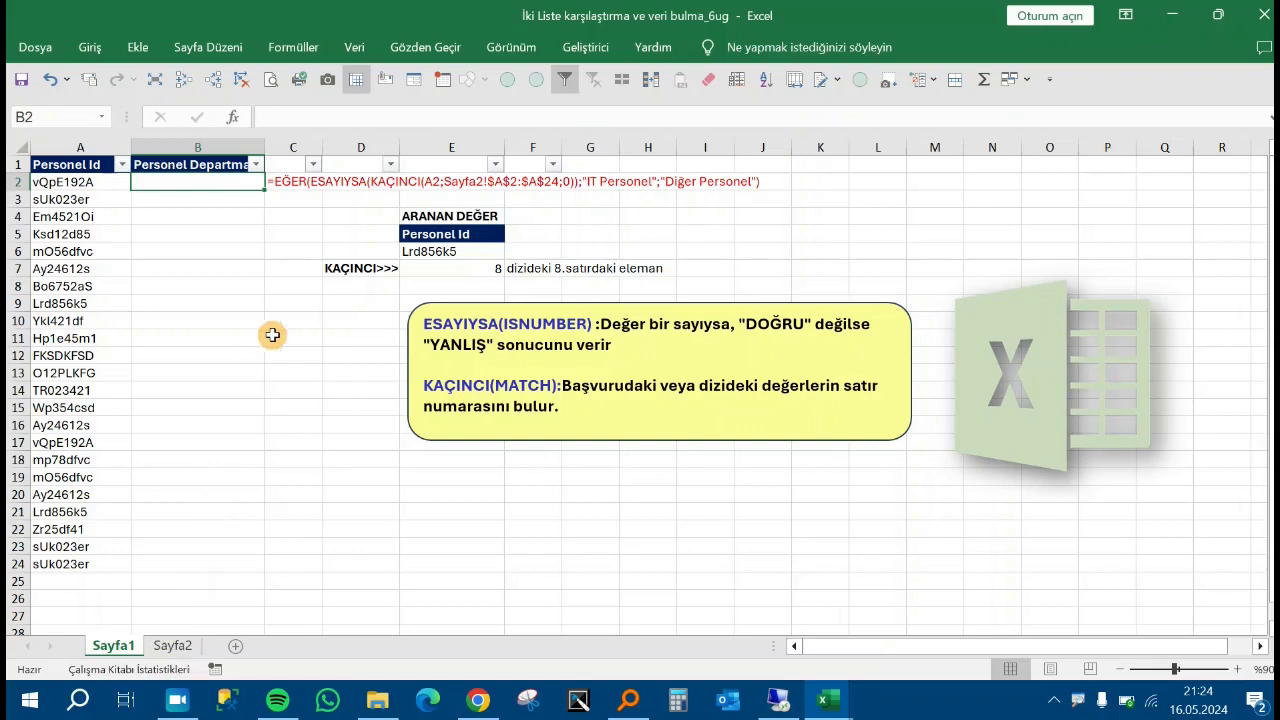
{"action": "left_click", "coordinate": [364, 272]}
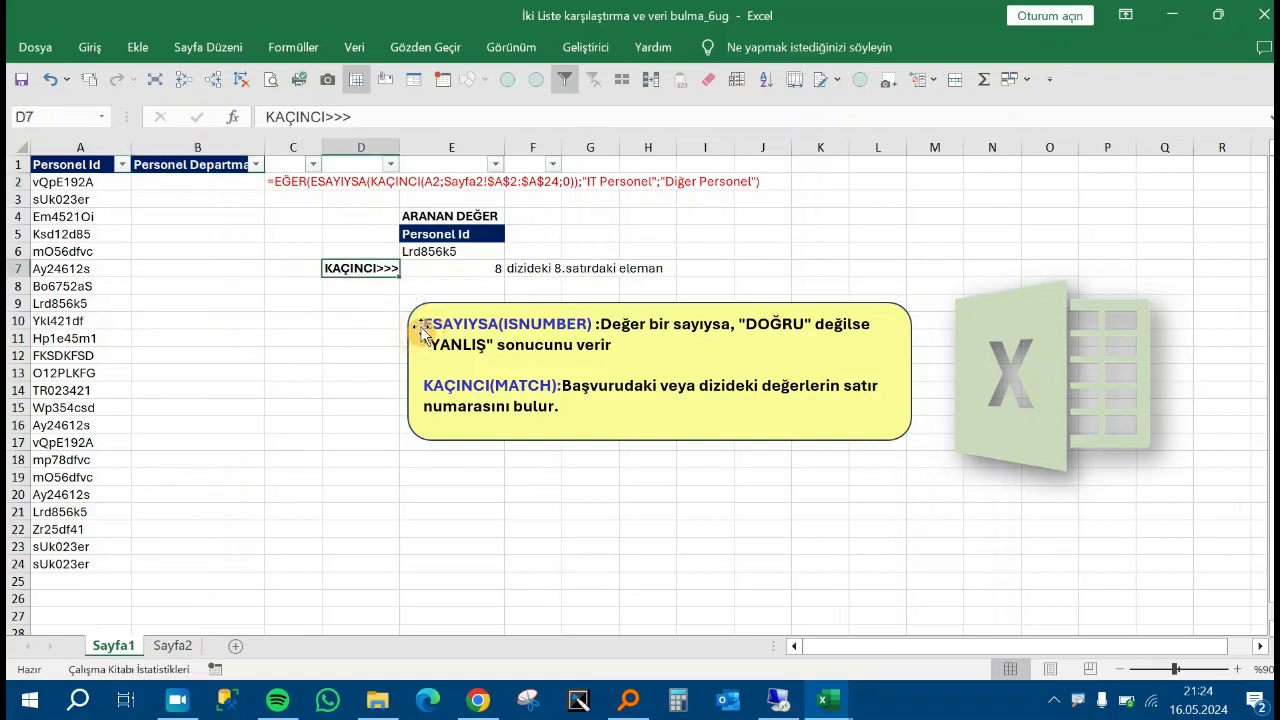
{"action": "key", "text": "Right"}
{"action": "key", "text": "Left"}
{"action": "key", "text": "Right"}
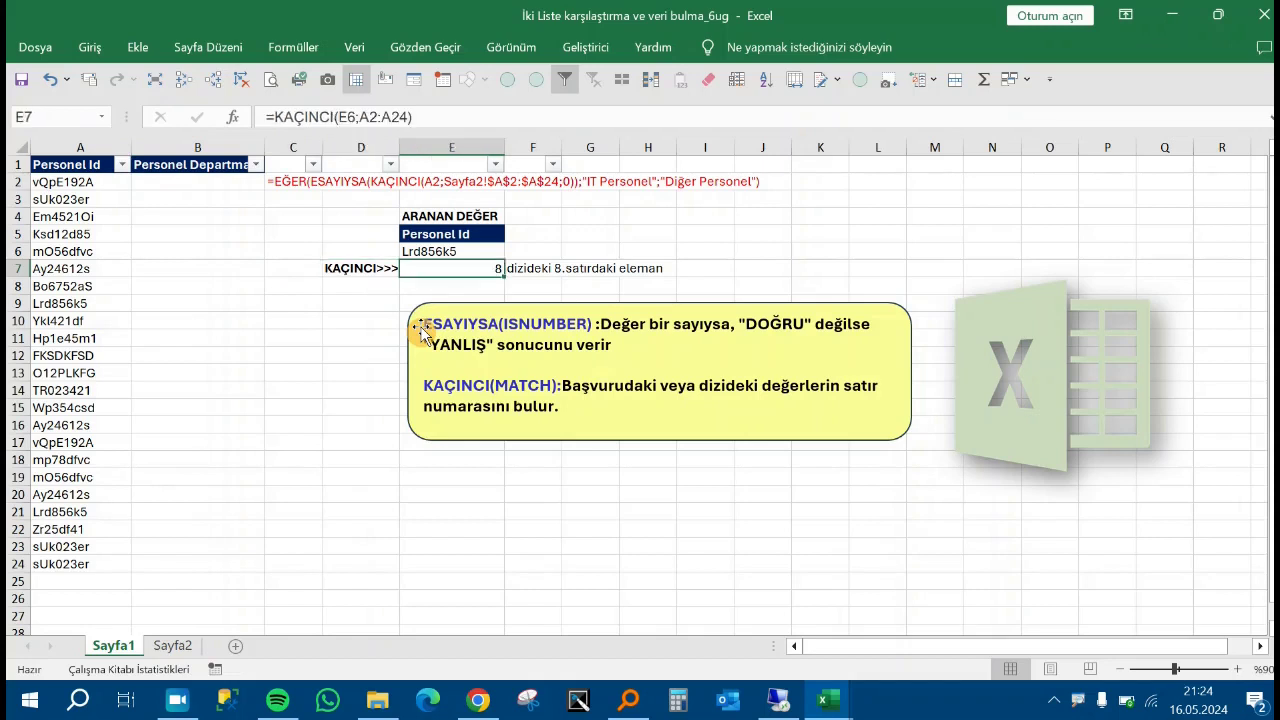
{"action": "key", "text": "Right"}
{"action": "key", "text": "Left"}
Copy the personnel ID from A14 into the lookup value cell E6.
{"action": "key", "text": "Up"}
{"action": "key", "text": "Left"}
{"action": "key", "text": "Left"}
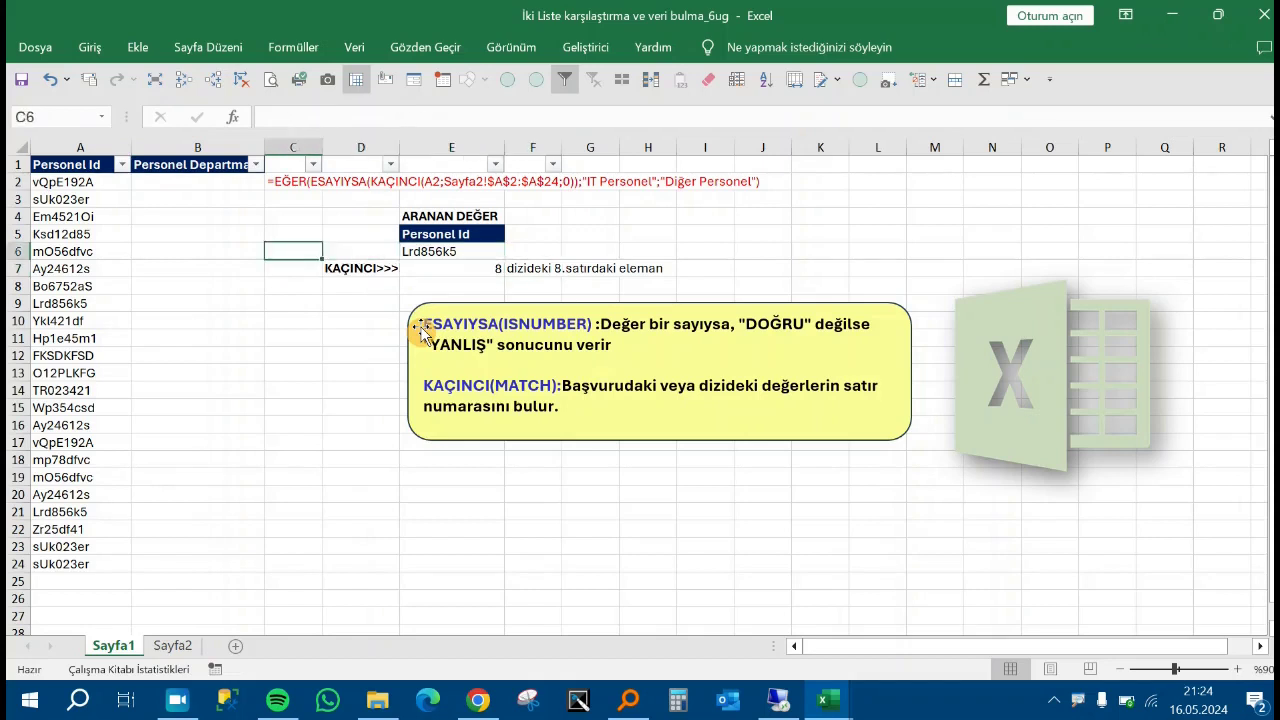
{"action": "key", "text": "Right"}
{"action": "key", "text": "Right"}
{"action": "key", "text": "Left"}
{"action": "key", "text": "Left"}
{"action": "key", "text": "Left"}
{"action": "key", "text": "Down"}
{"action": "key", "text": "Down"}
{"action": "key", "text": "Left"}
{"action": "key", "text": "Down"}
{"action": "key", "text": "Down"}
{"action": "key", "text": "Down"}
{"action": "key", "text": "Down"}
{"action": "key", "text": "Down"}
{"action": "key", "text": "Down"}
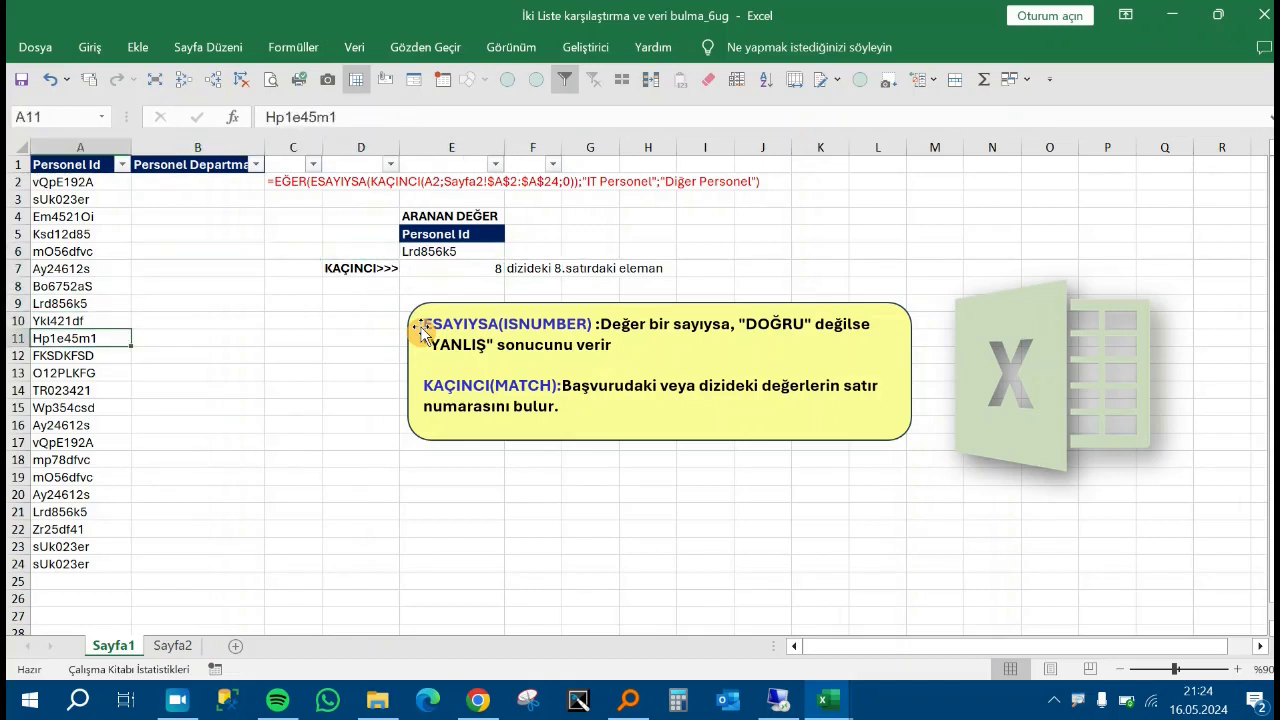
{"action": "key", "text": "ctrl+c"}
{"action": "key", "text": "Right"}
{"action": "key", "text": "Right"}
{"action": "key", "text": "Right"}
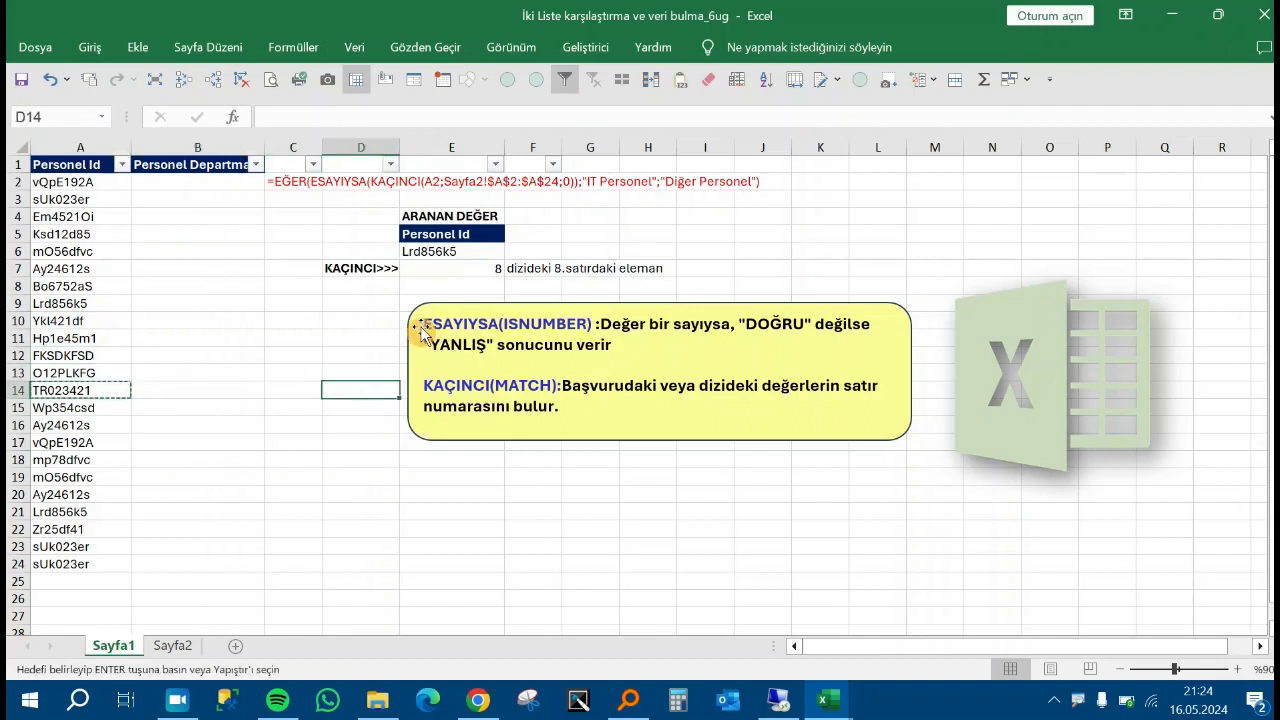
{"action": "key", "text": "Up"}
{"action": "key", "text": "Up"}
{"action": "key", "text": "Up"}
{"action": "key", "text": "Up"}
{"action": "key", "text": "Up"}
{"action": "key", "text": "Up"}
{"action": "key", "text": "Up"}
{"action": "key", "text": "Up"}
{"action": "key", "text": "Right"}
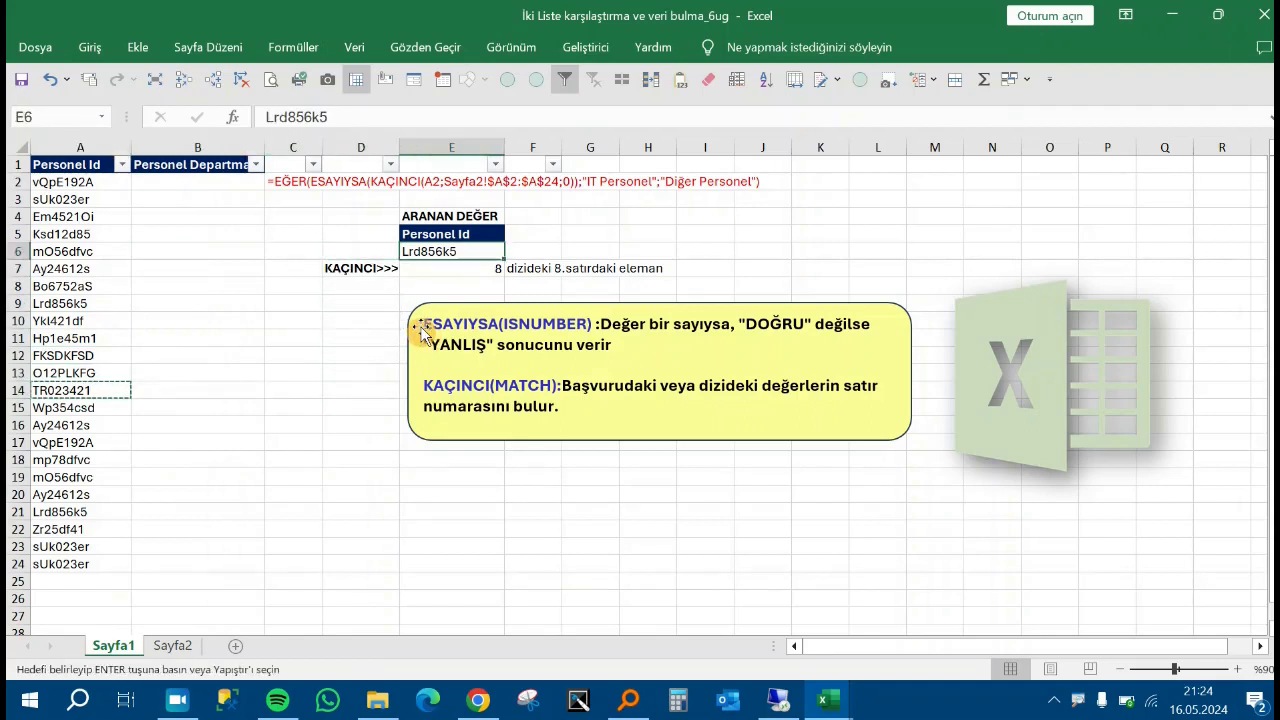
{"action": "key", "text": "ctrl+v"}
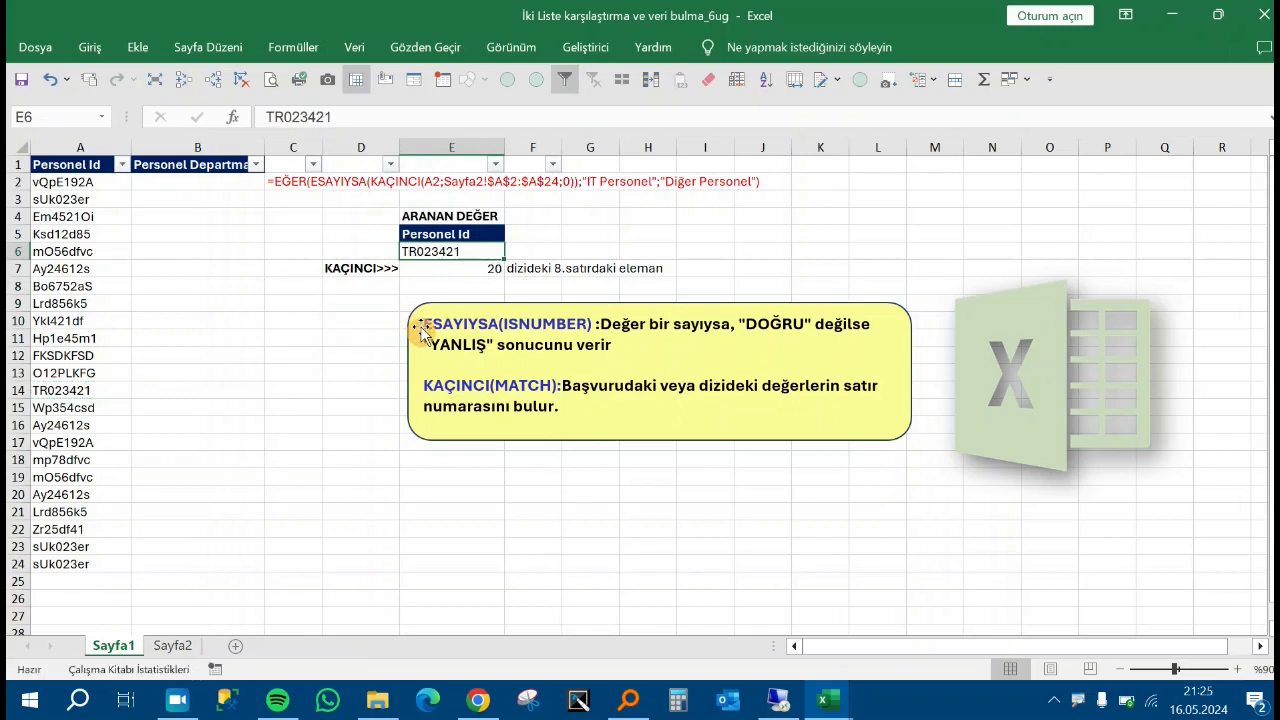
Replace the formula in E7 with the exact-match version =KAÇINCI(E6;A2:A24;0).
{"action": "key", "text": "Down"}
{"action": "key", "text": "Left"}
{"action": "key", "text": "Right"}
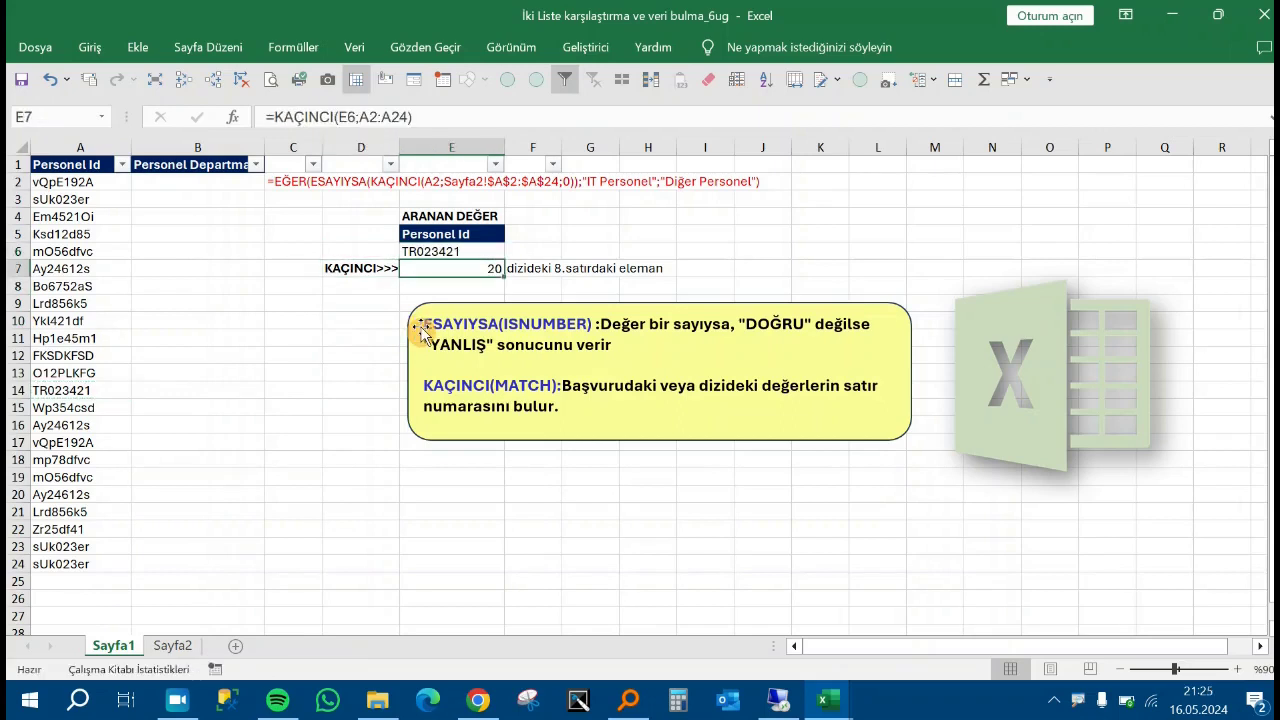
{"action": "key", "text": "Delete"}
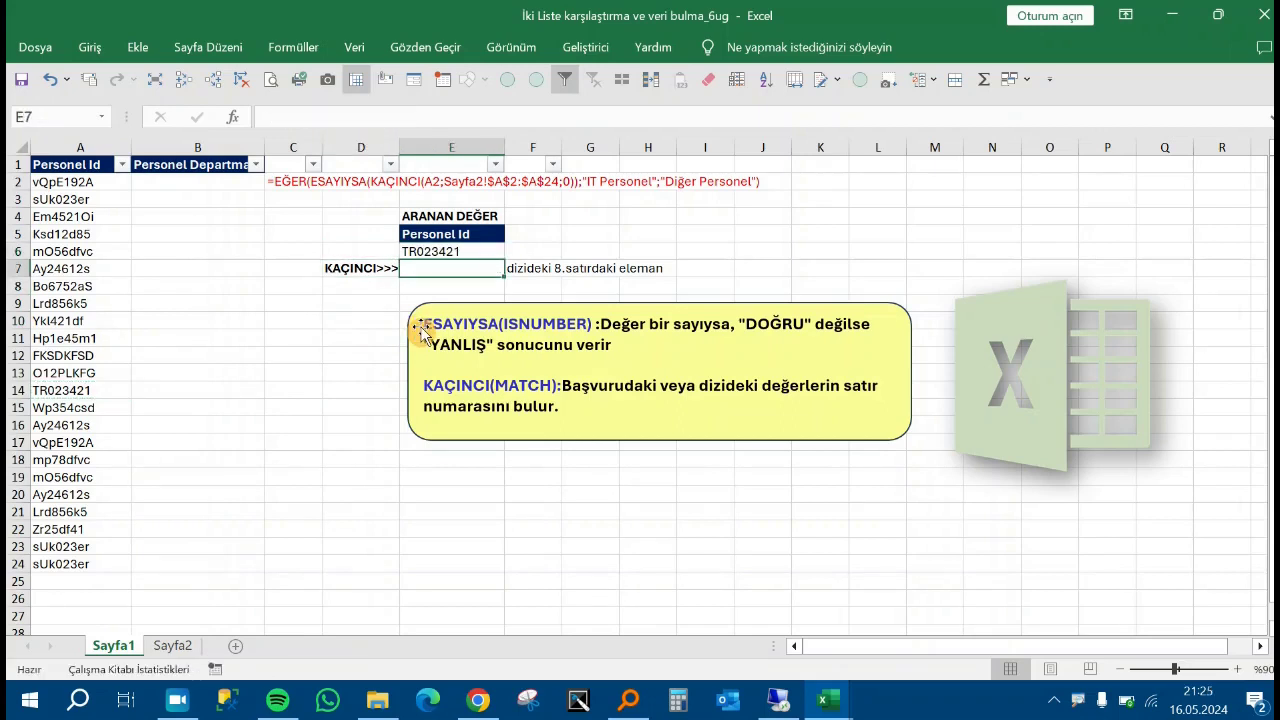
{"action": "type", "text": "=kaç"}
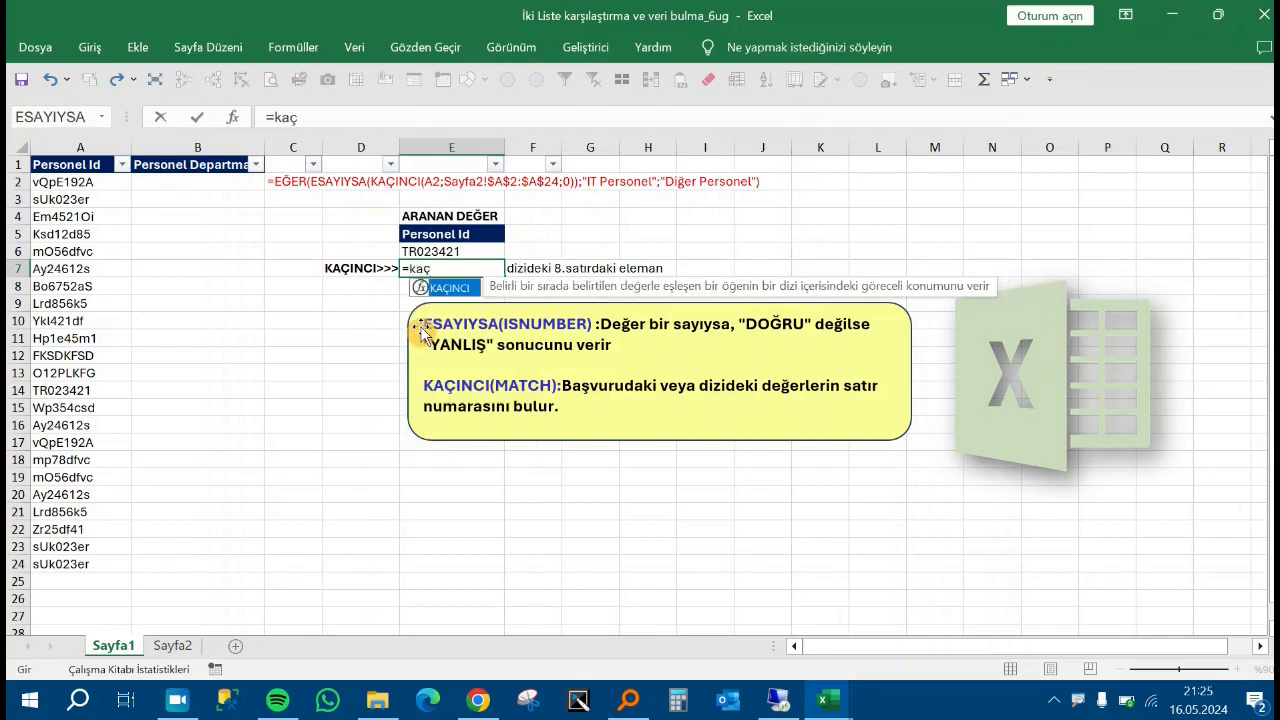
{"action": "key", "text": "Tab"}
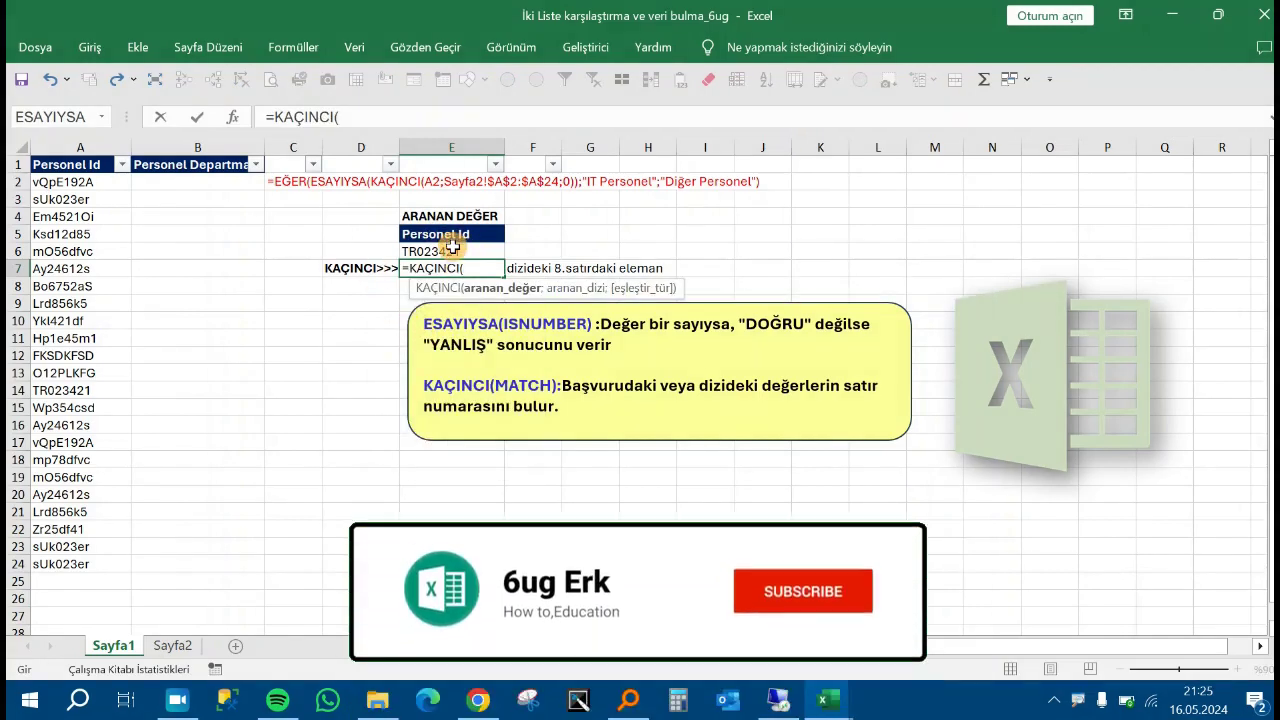
{"action": "left_click", "coordinate": [470, 251]}
{"action": "type", "text": ";"}
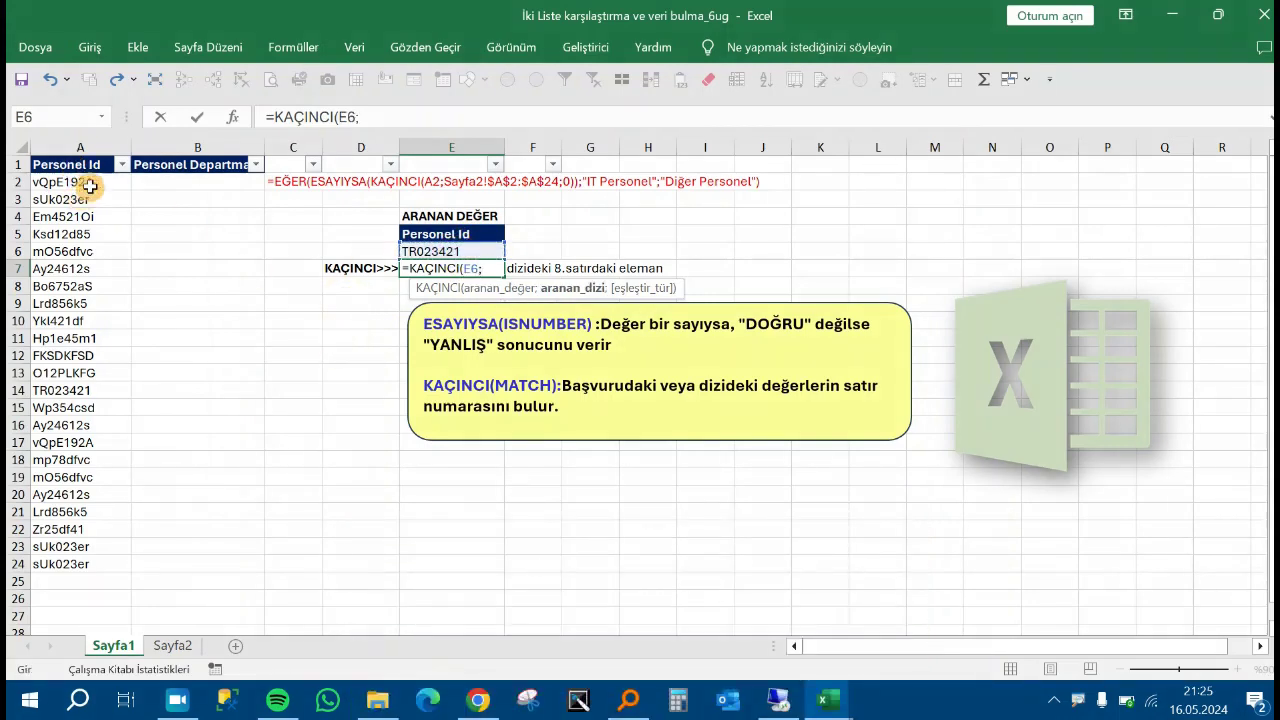
{"action": "left_click_drag", "start_coordinate": [80, 182], "coordinate": [106, 569]}
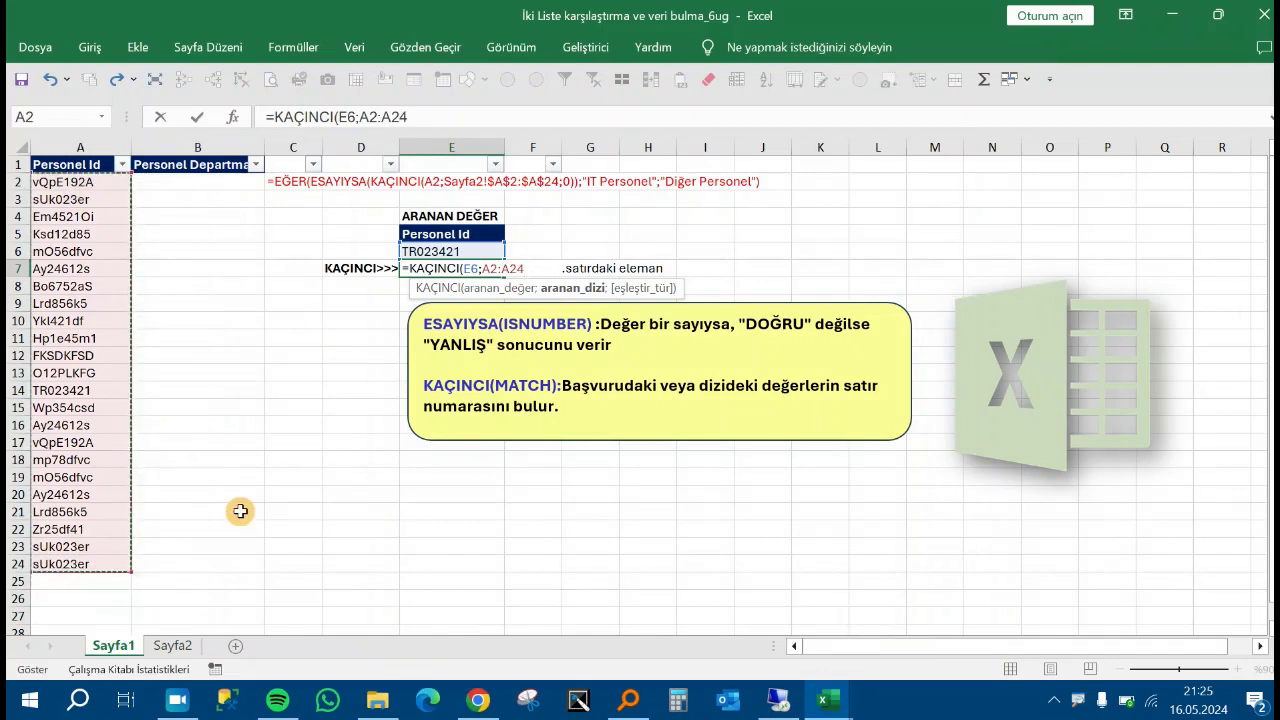
{"action": "type", "text": ";"}
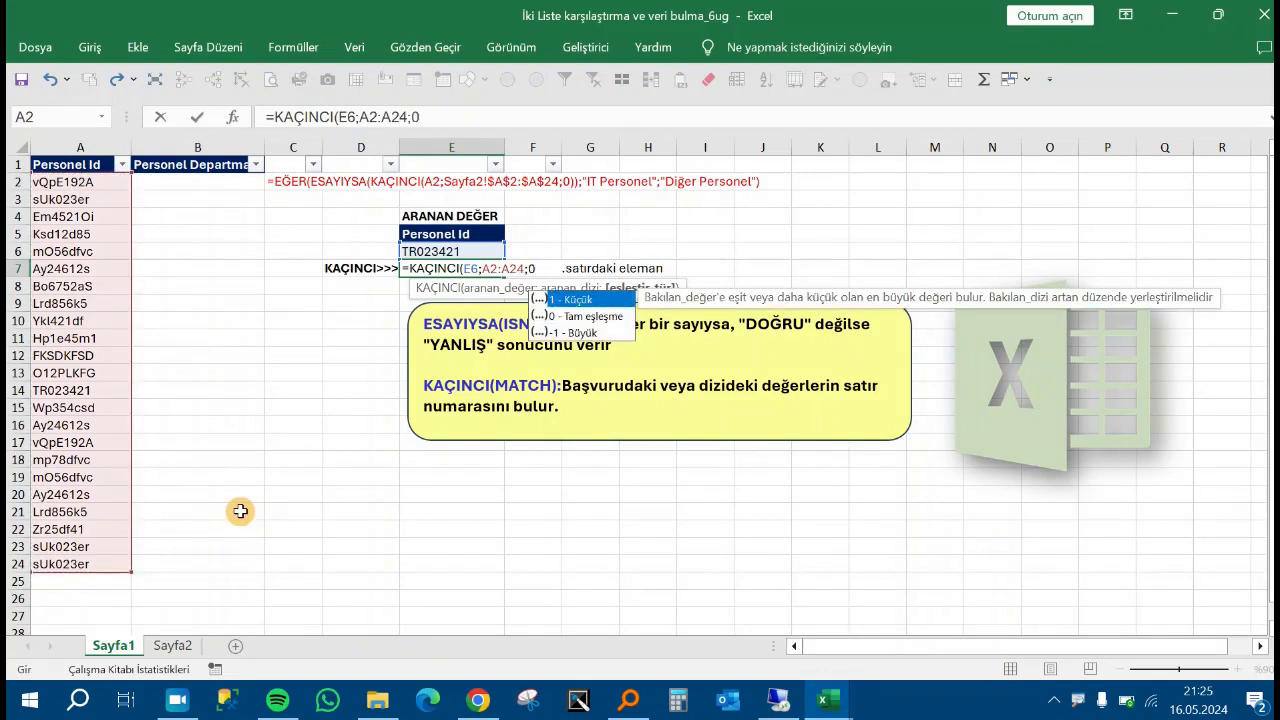
{"action": "type", "text": "0)"}
{"action": "key", "text": "Return"}
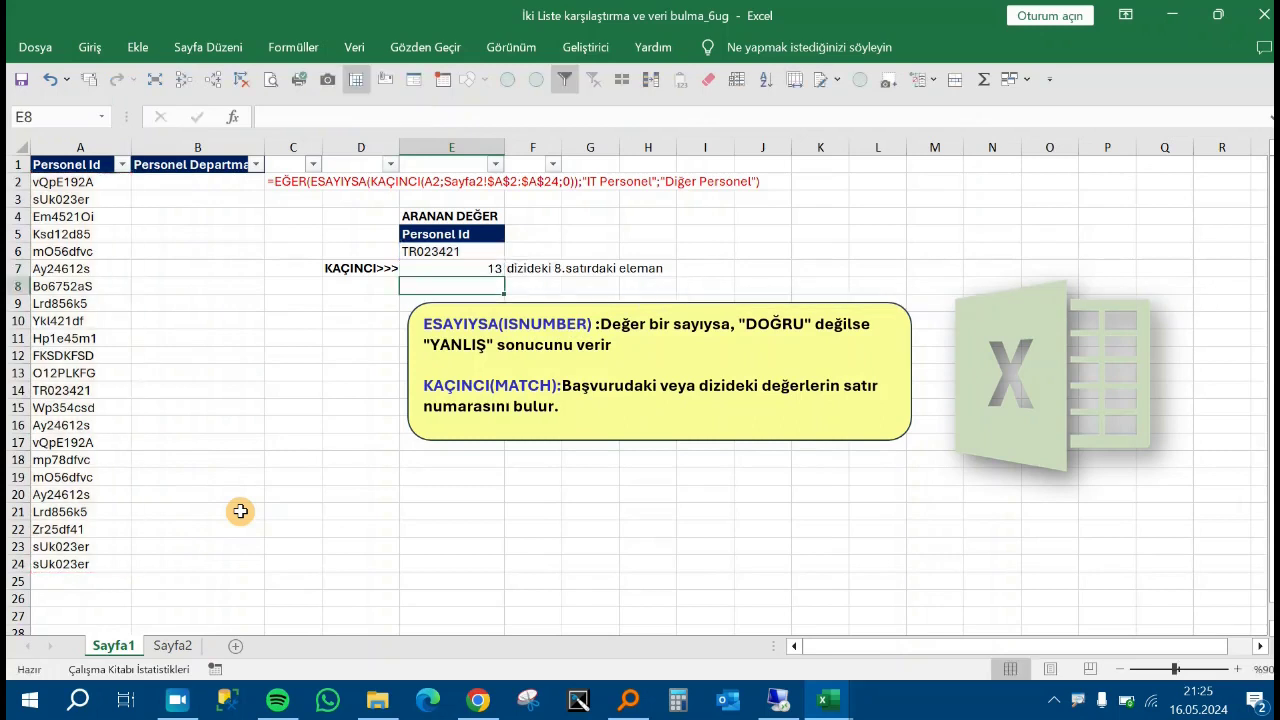
{"action": "key", "text": "Up"}
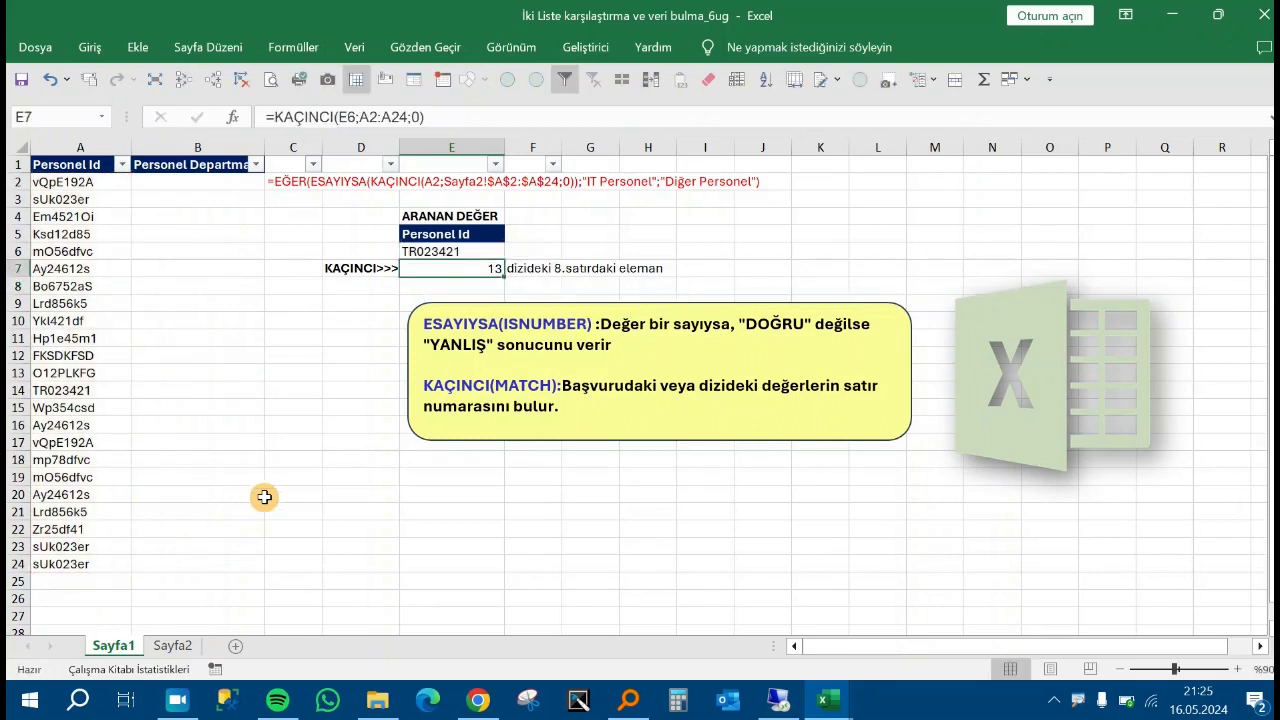
Update the note in F7 to read "dizideki 13.satırdaki eleman".
{"action": "left_click", "coordinate": [512, 276]}
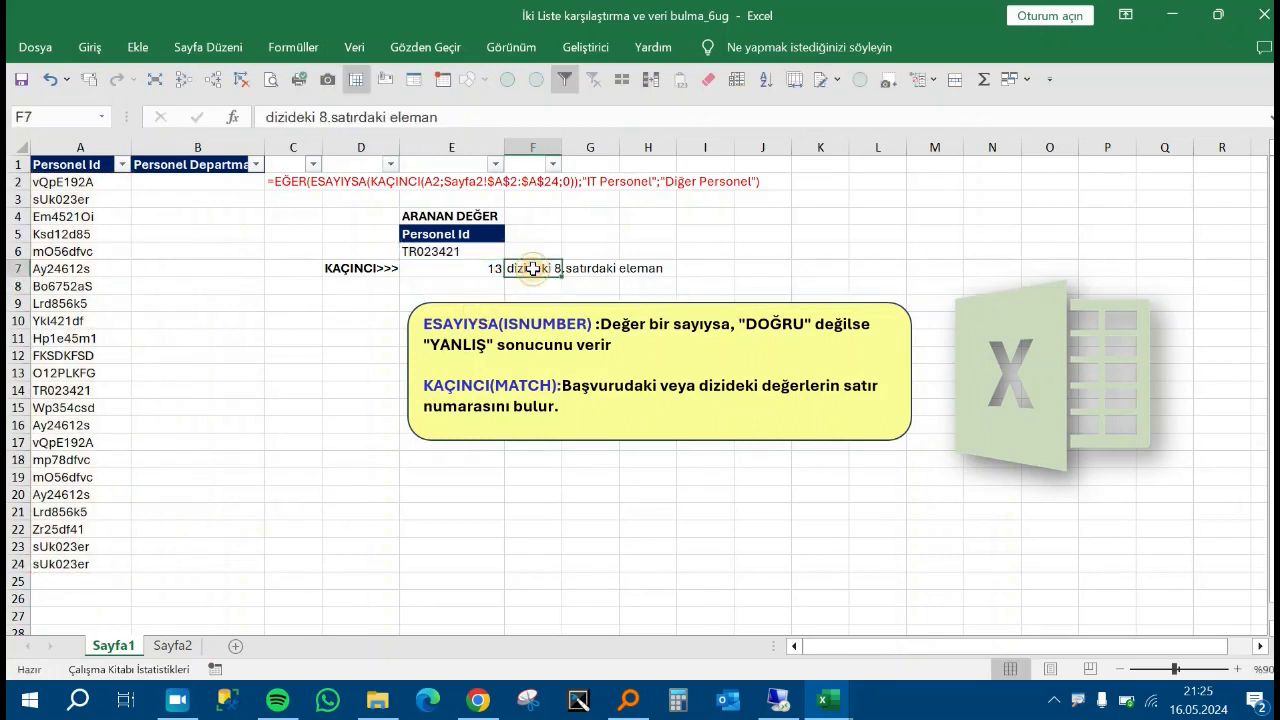
{"action": "double_click", "coordinate": [558, 271]}
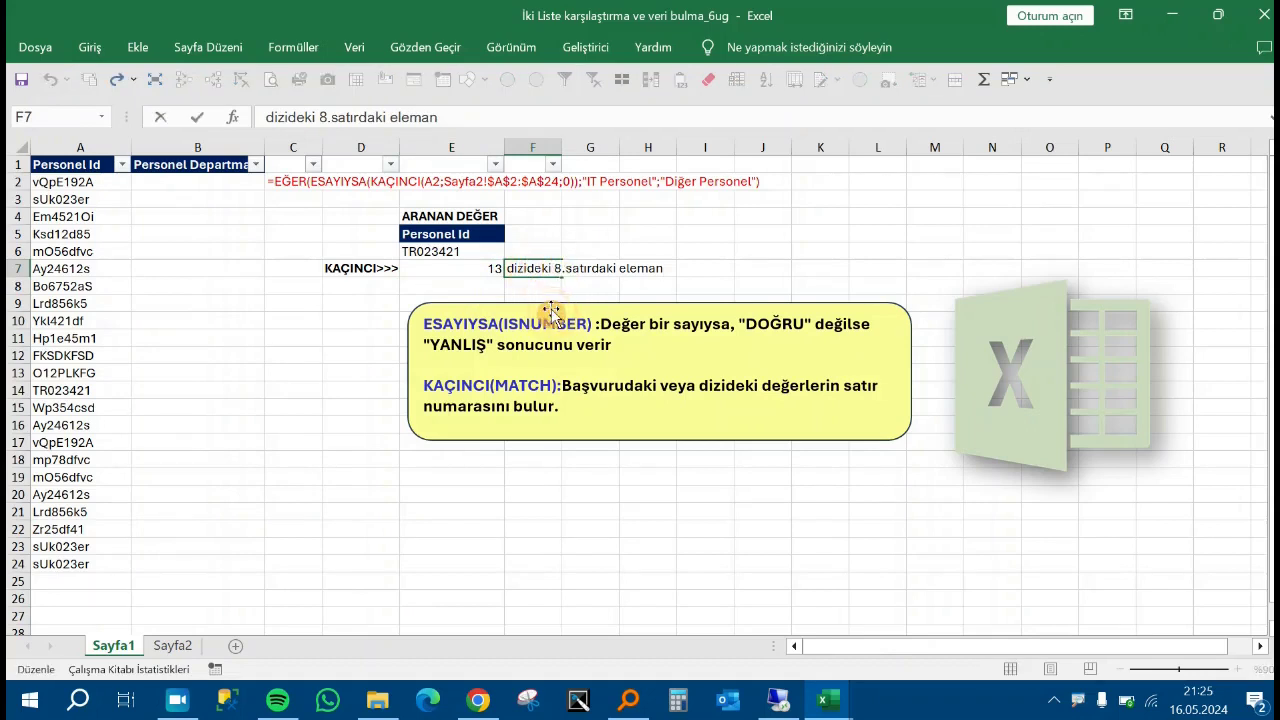
{"action": "key", "text": "BackSpace"}
{"action": "type", "text": "13"}
{"action": "key", "text": "Return"}
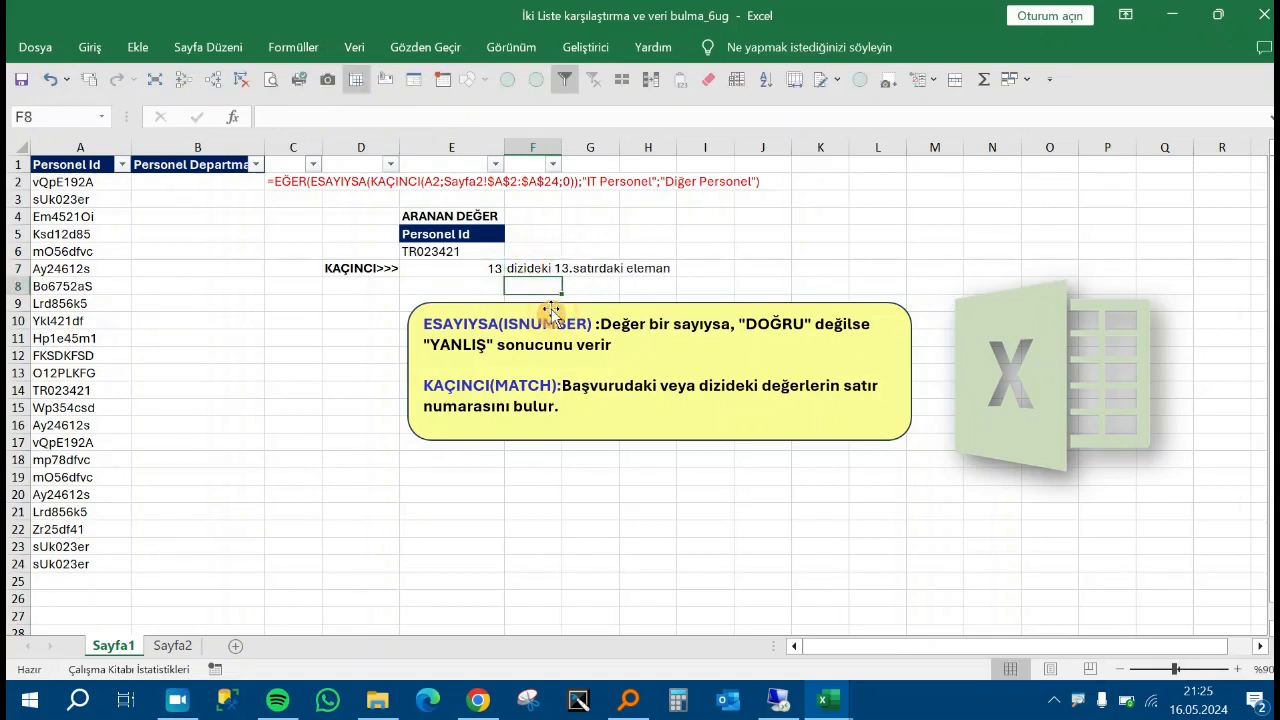
Make the ID in A14 that matches the lookup value in E6 bold.
{"action": "key", "text": "Left"}
{"action": "key", "text": "Left"}
{"action": "key", "text": "Up"}
{"action": "key", "text": "Right"}
{"action": "key", "text": "Up"}
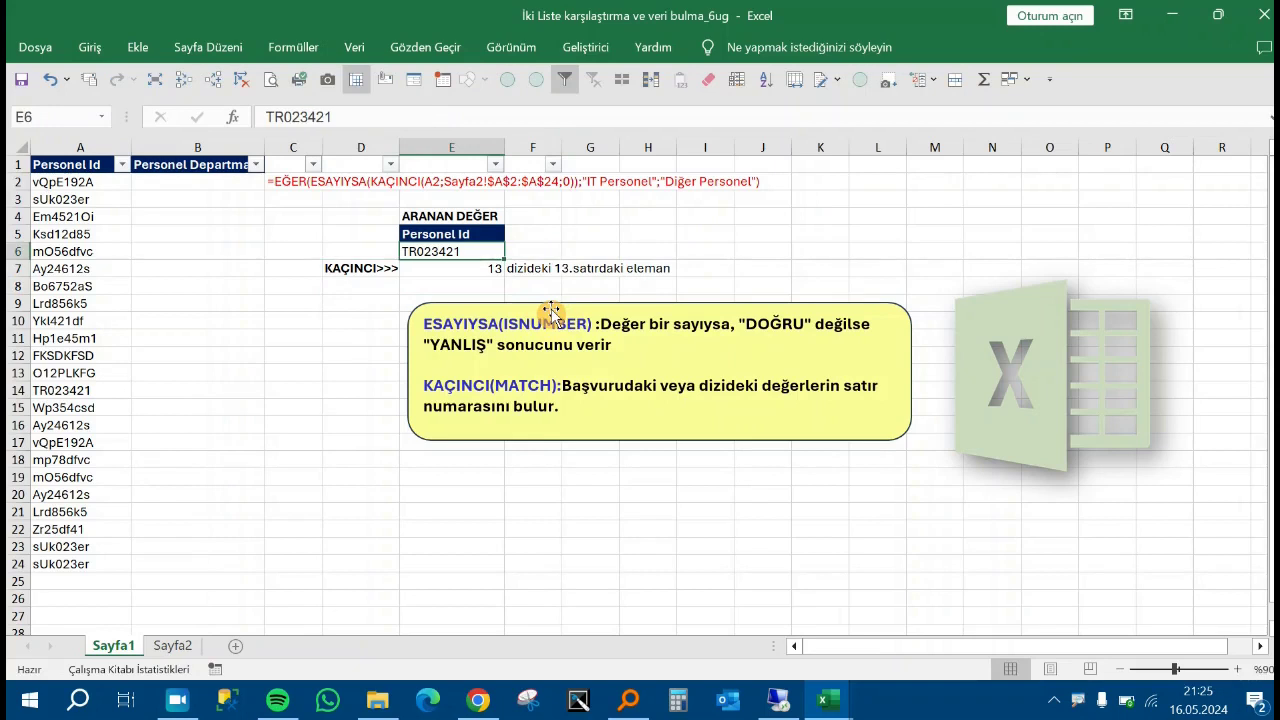
{"action": "key", "text": "Left"}
{"action": "key", "text": "Left"}
{"action": "key", "text": "Left"}
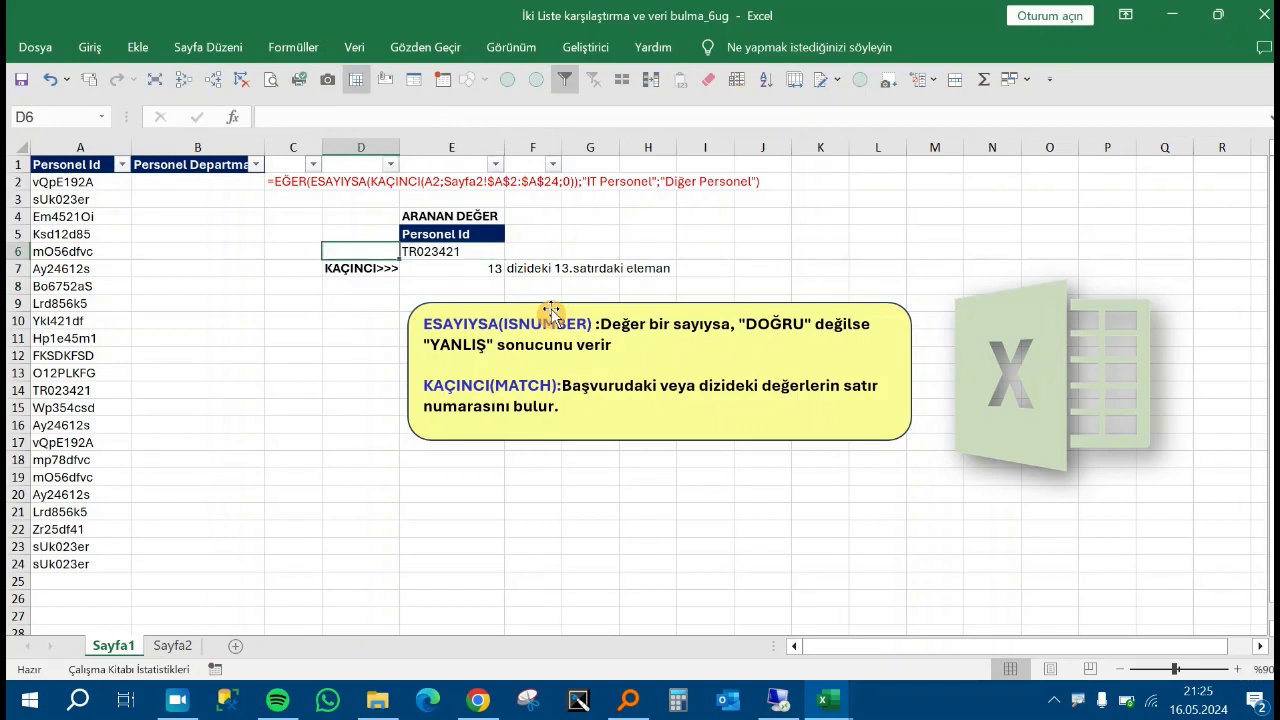
{"action": "key", "text": "Down"}
{"action": "key", "text": "Down"}
{"action": "key", "text": "Down"}
{"action": "key", "text": "Down"}
{"action": "key", "text": "Down"}
{"action": "key", "text": "Down"}
{"action": "key", "text": "Down"}
{"action": "key", "text": "Down"}
{"action": "key", "text": "Left"}
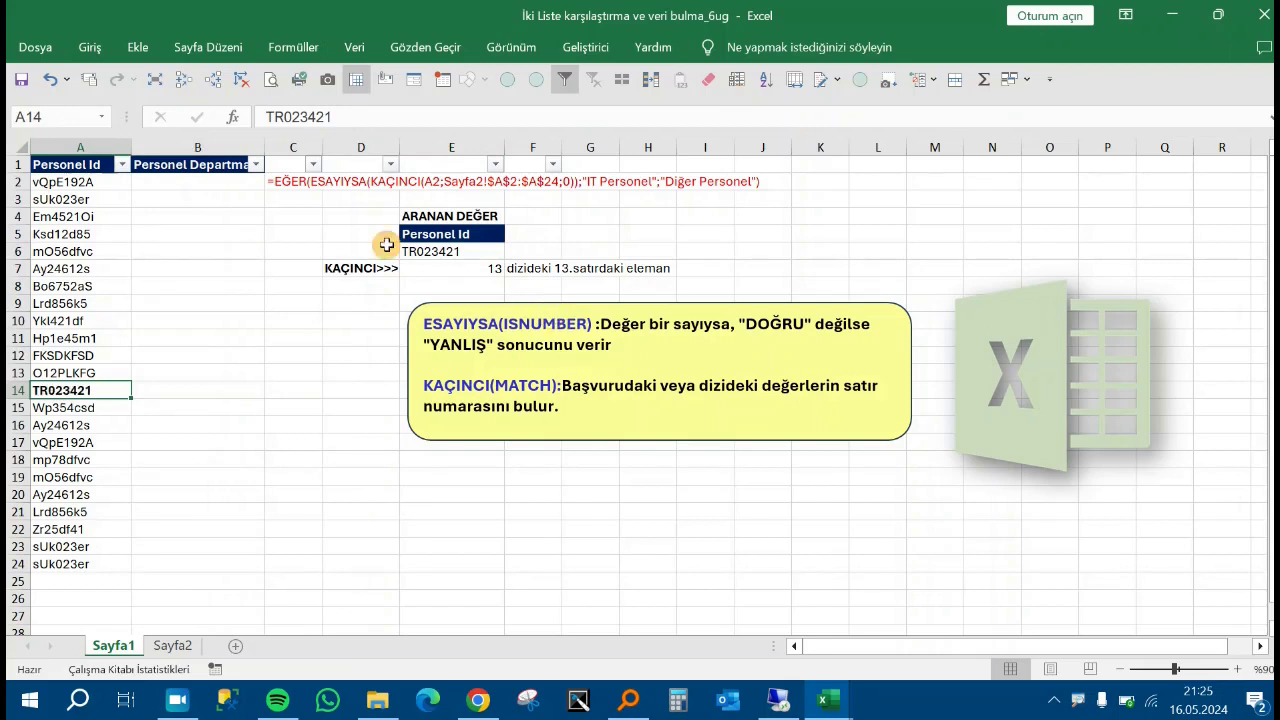
Check the matched ID's position by selecting A2:A14, and undo the bold formatting in A14.
{"action": "left_click_drag", "start_coordinate": [100, 186], "coordinate": [98, 383]}
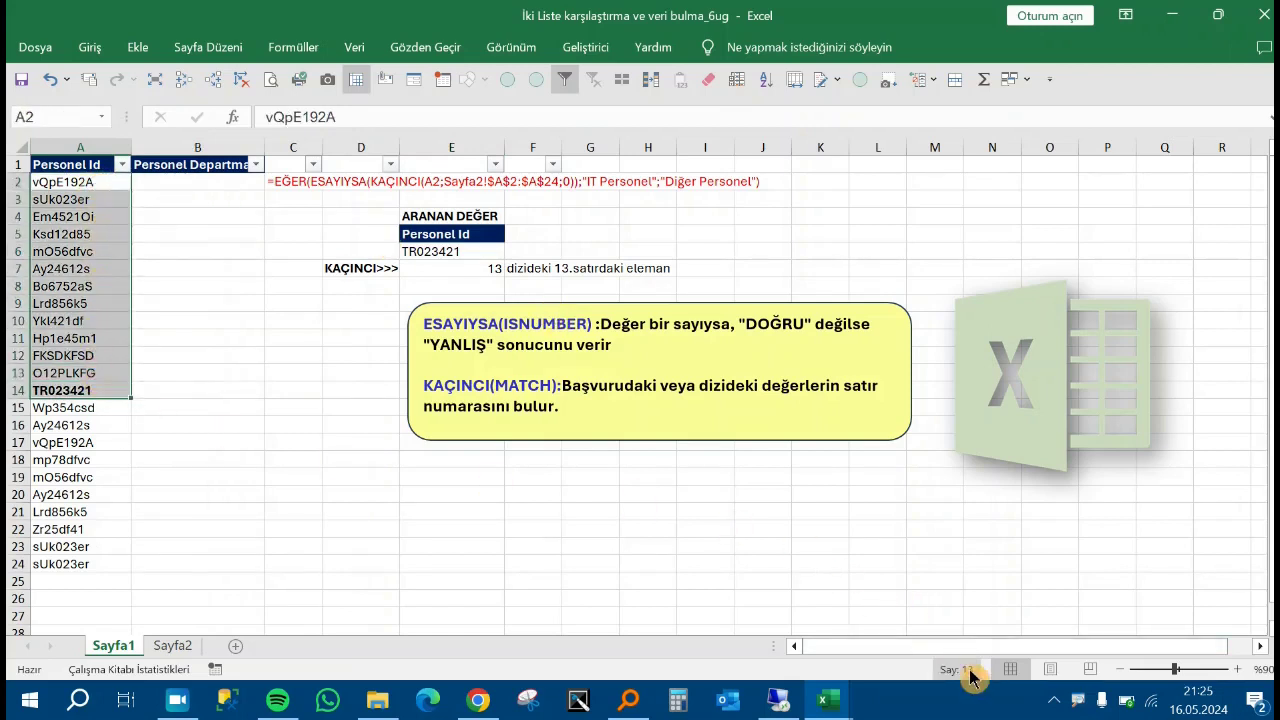
{"action": "left_click", "coordinate": [90, 394]}
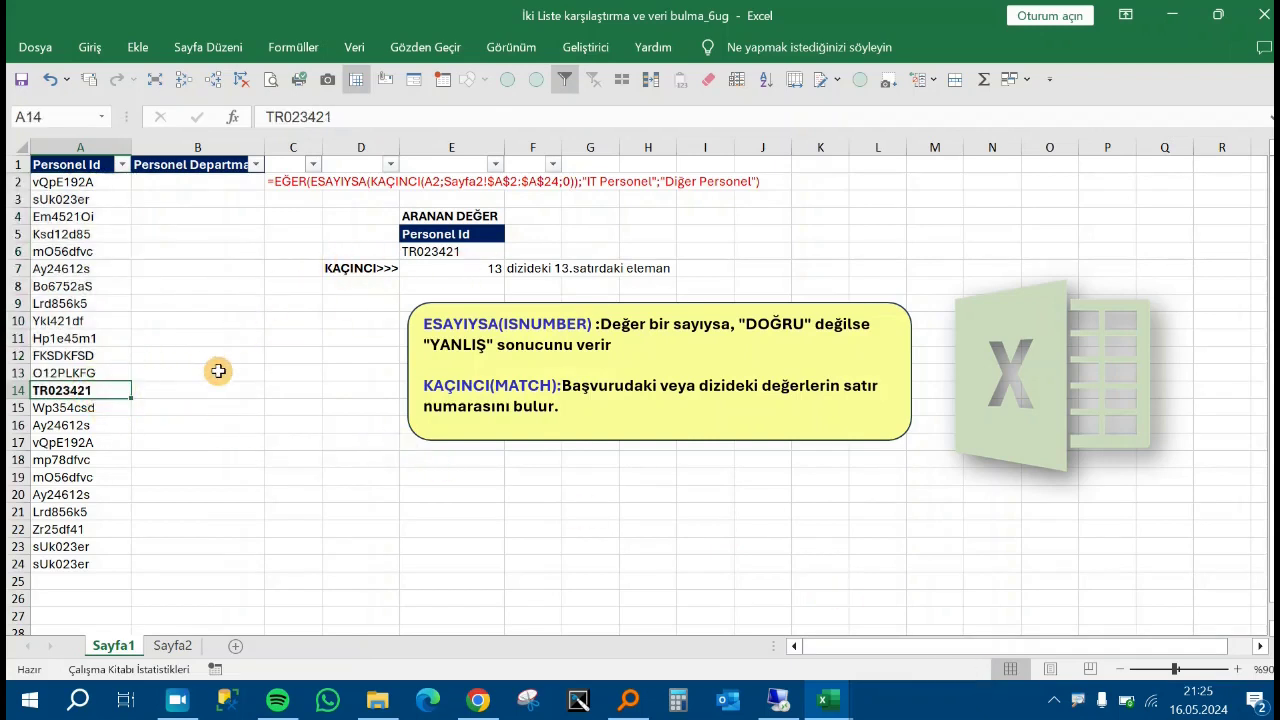
{"action": "key", "text": "ctrl+z"}
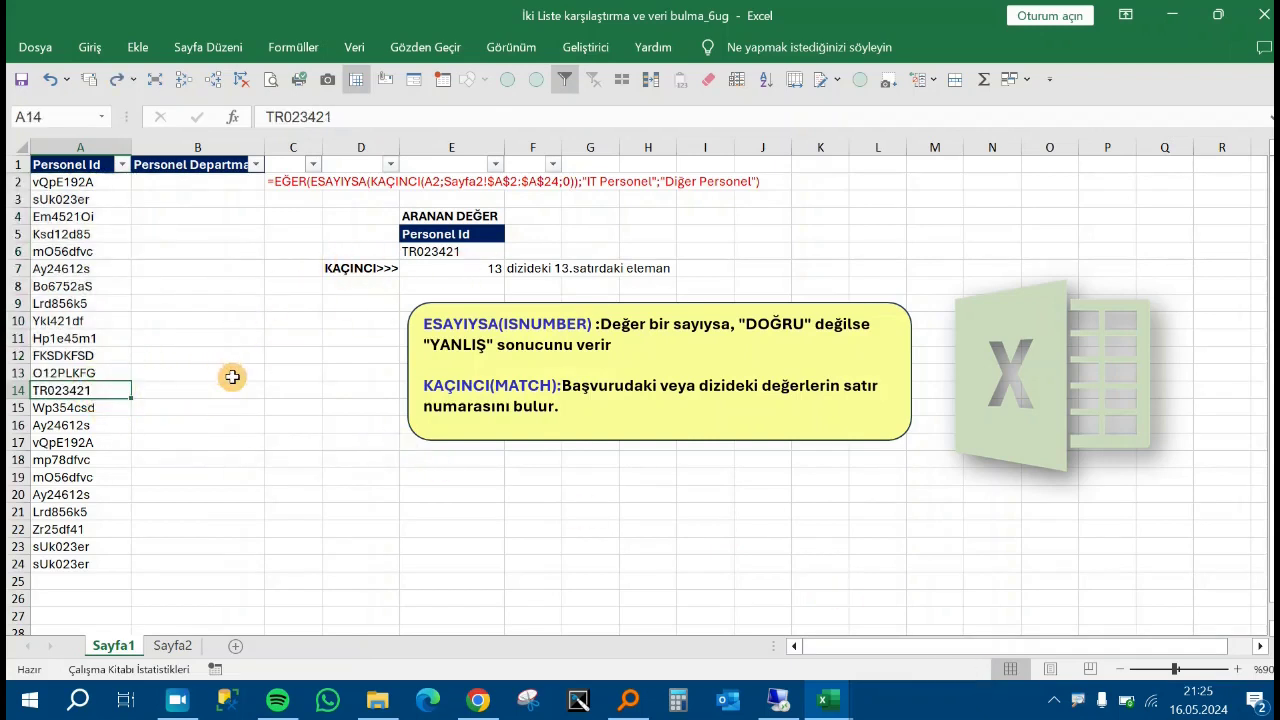
Start an EĞER formula in B2, the first cell under the Personel Departman header on Sayfa1.
{"action": "left_click", "coordinate": [444, 274]}
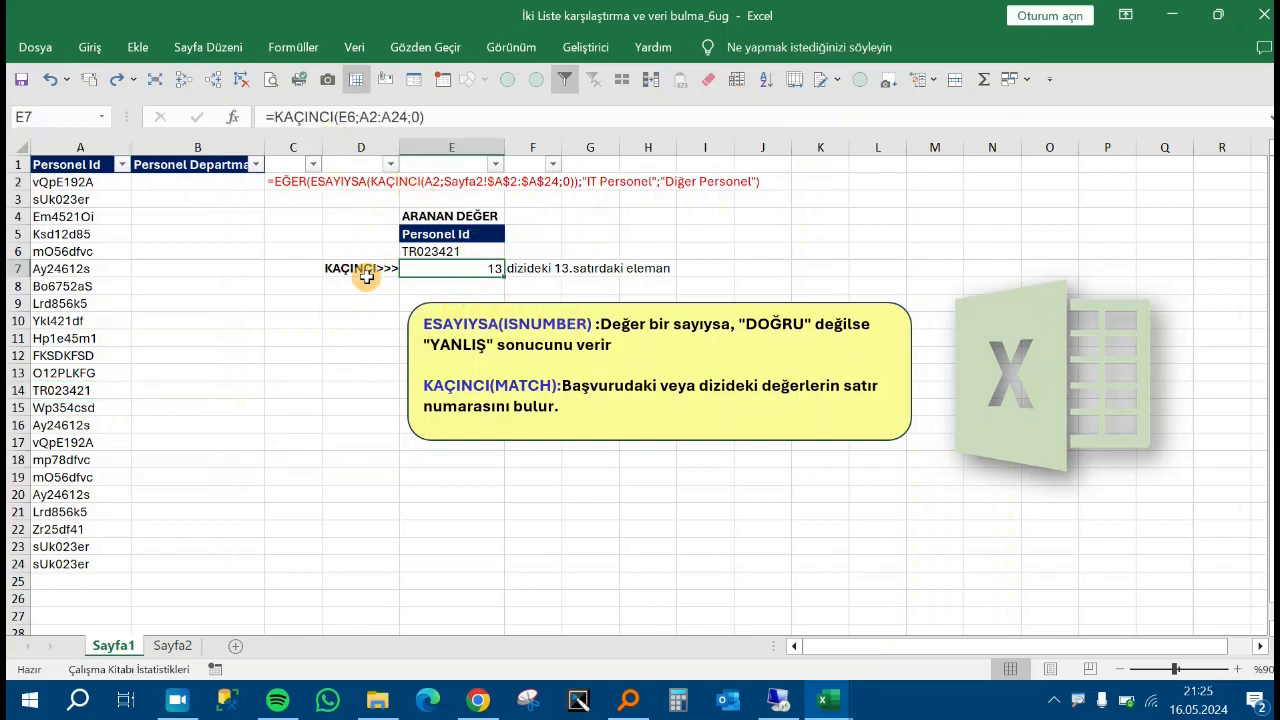
{"action": "left_click", "coordinate": [299, 320]}
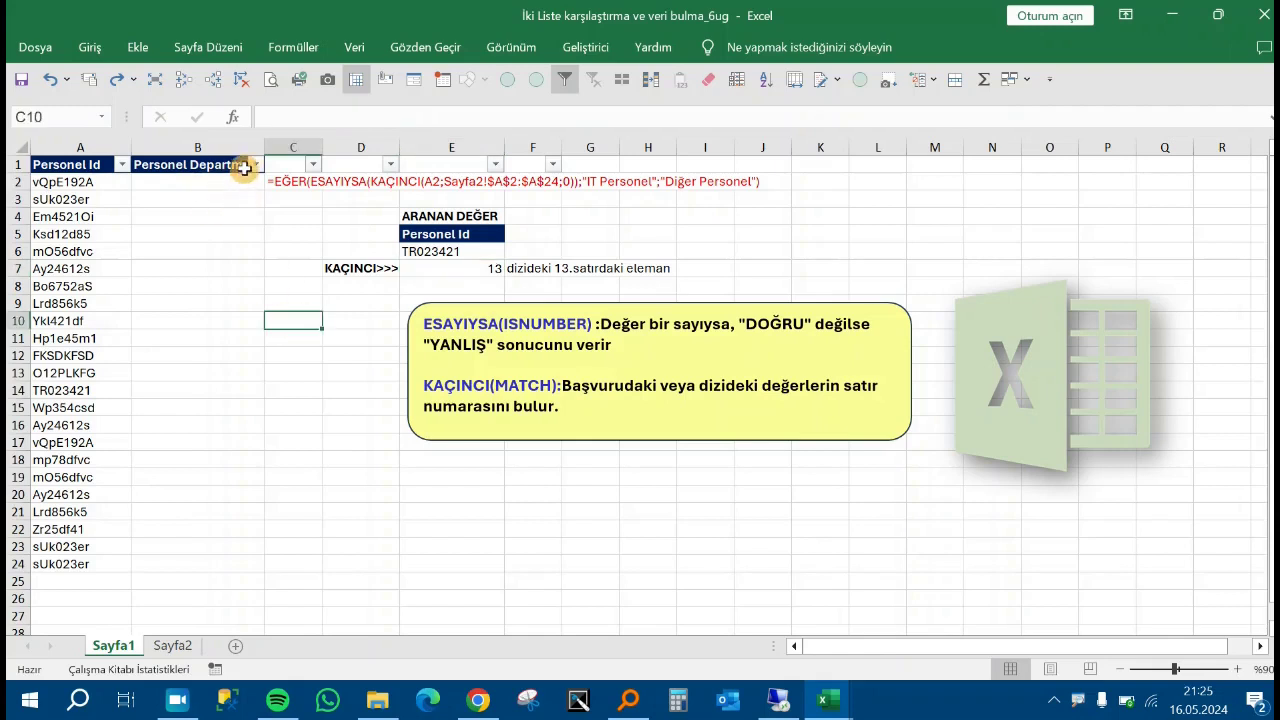
{"action": "left_click", "coordinate": [244, 167]}
{"action": "left_click", "coordinate": [222, 182]}
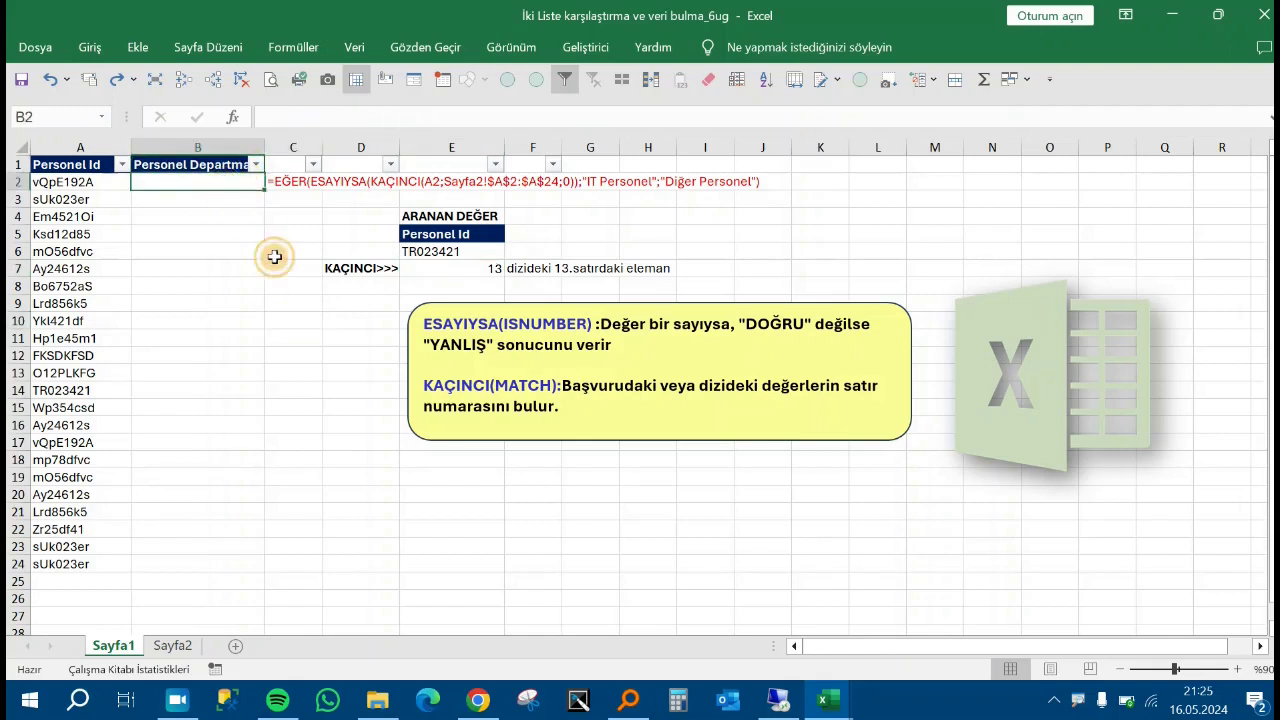
{"action": "type", "text": "="}
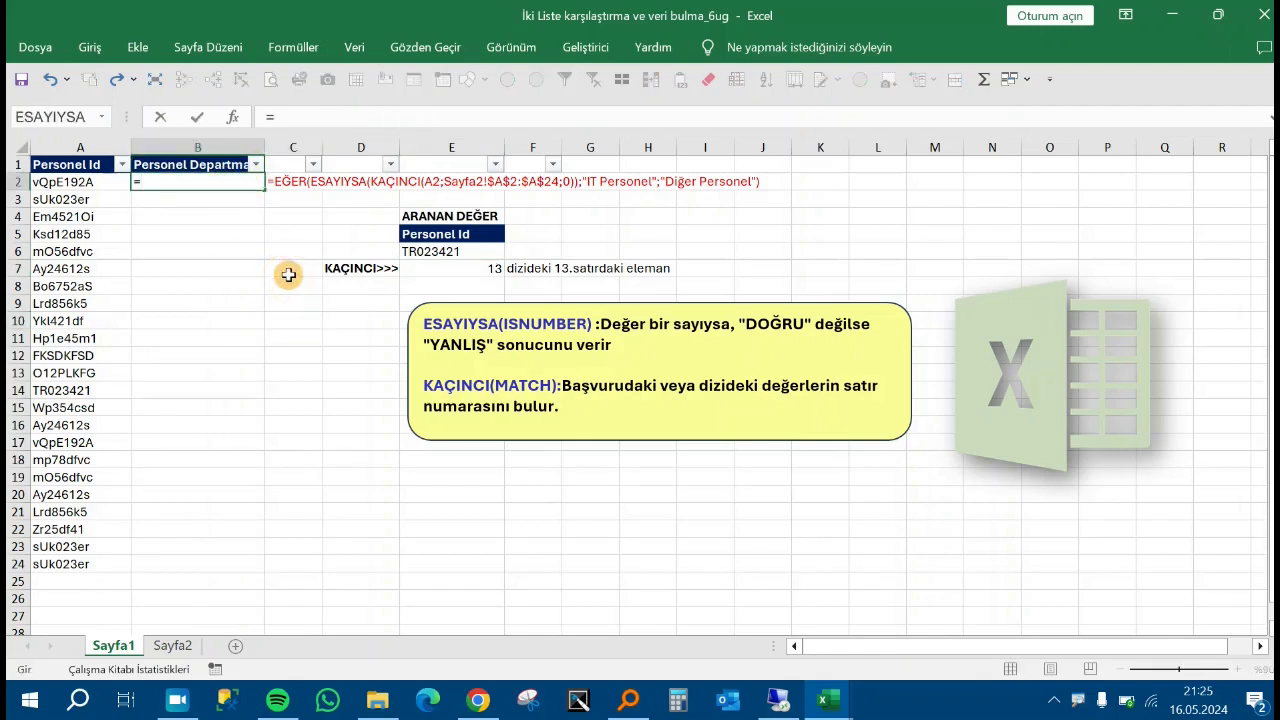
{"action": "type", "text": "eğr"}
{"action": "key", "text": "BackSpace"}
{"action": "key", "text": "Tab"}
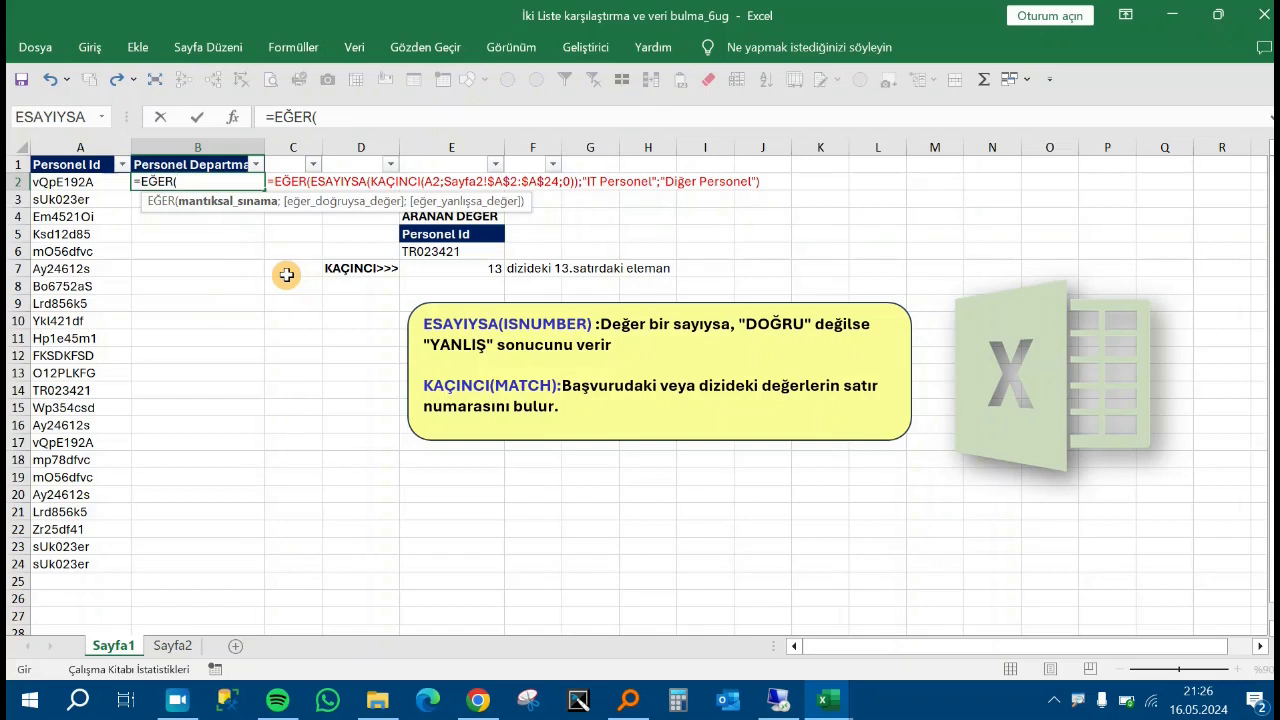
Nest the ESAYIYSA function as the logical test of the EĞER formula in B2.
{"action": "type", "text": "esas"}
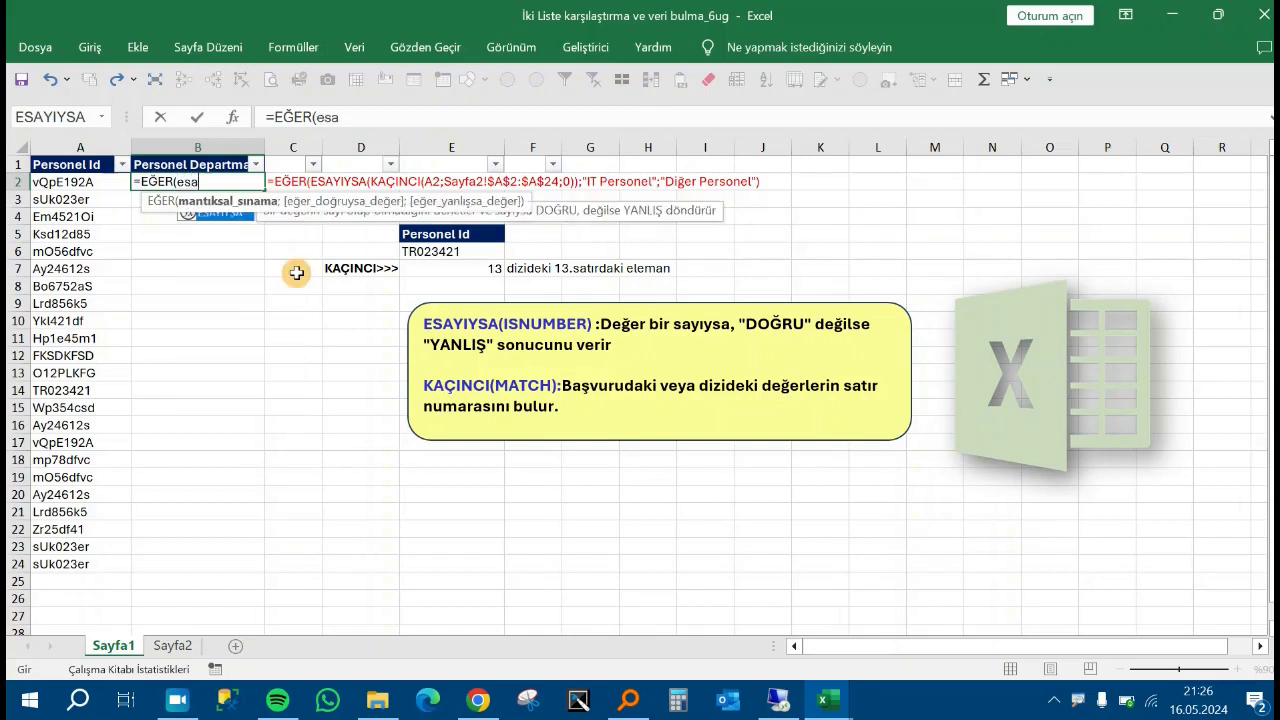
{"action": "key", "text": "BackSpace"}
{"action": "key", "text": "BackSpace"}
{"action": "key", "text": "BackSpace"}
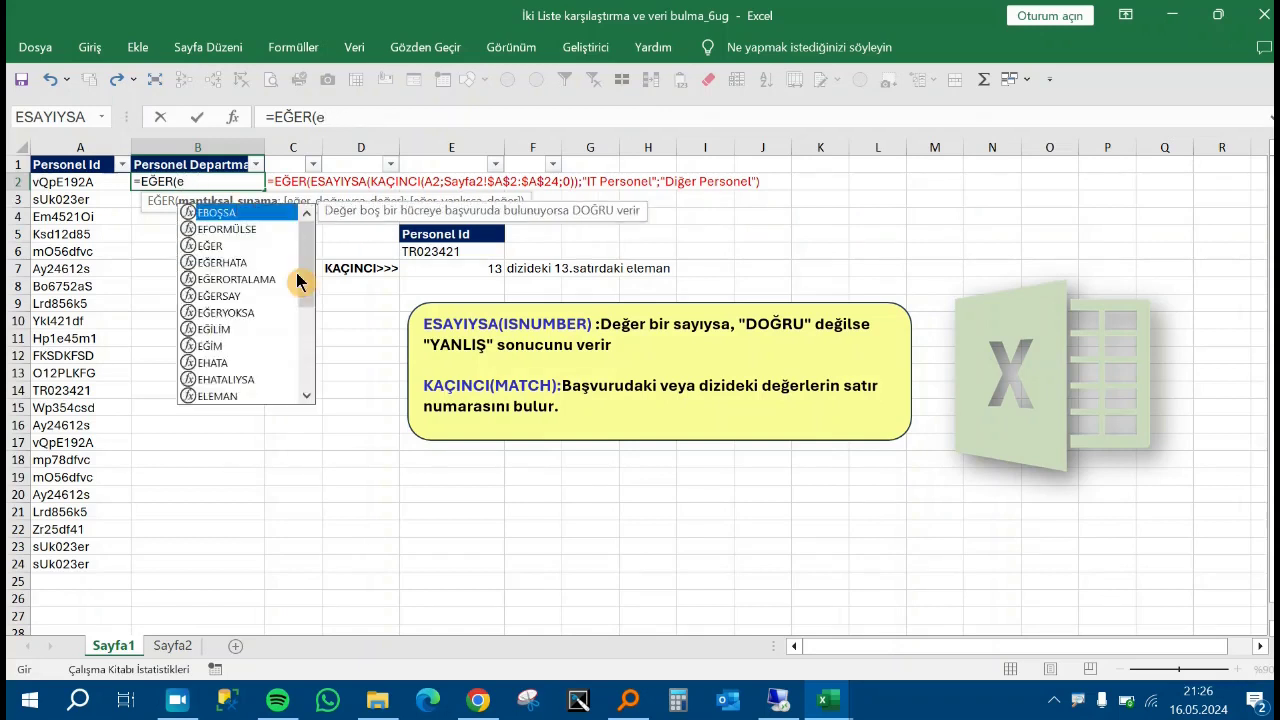
{"action": "key", "text": "BackSpace"}
{"action": "key", "text": "Caps_Lock"}
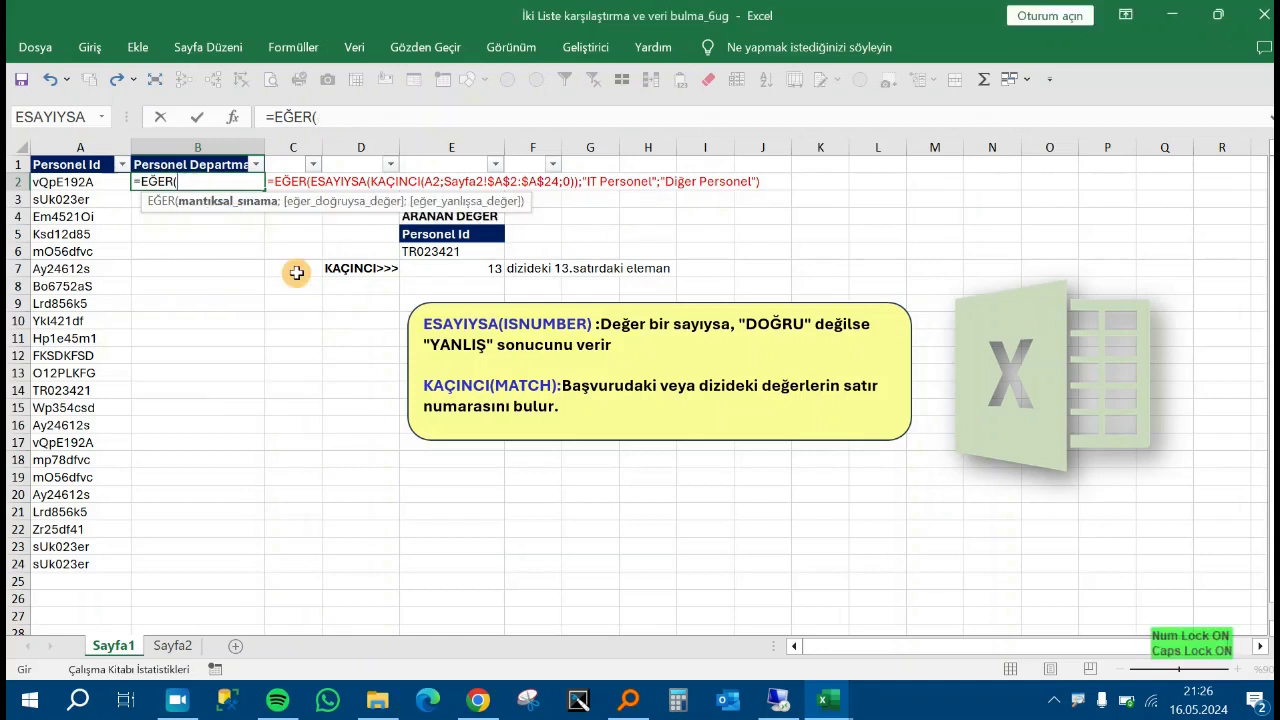
{"action": "type", "text": "ESA"}
{"action": "key", "text": "Tab"}
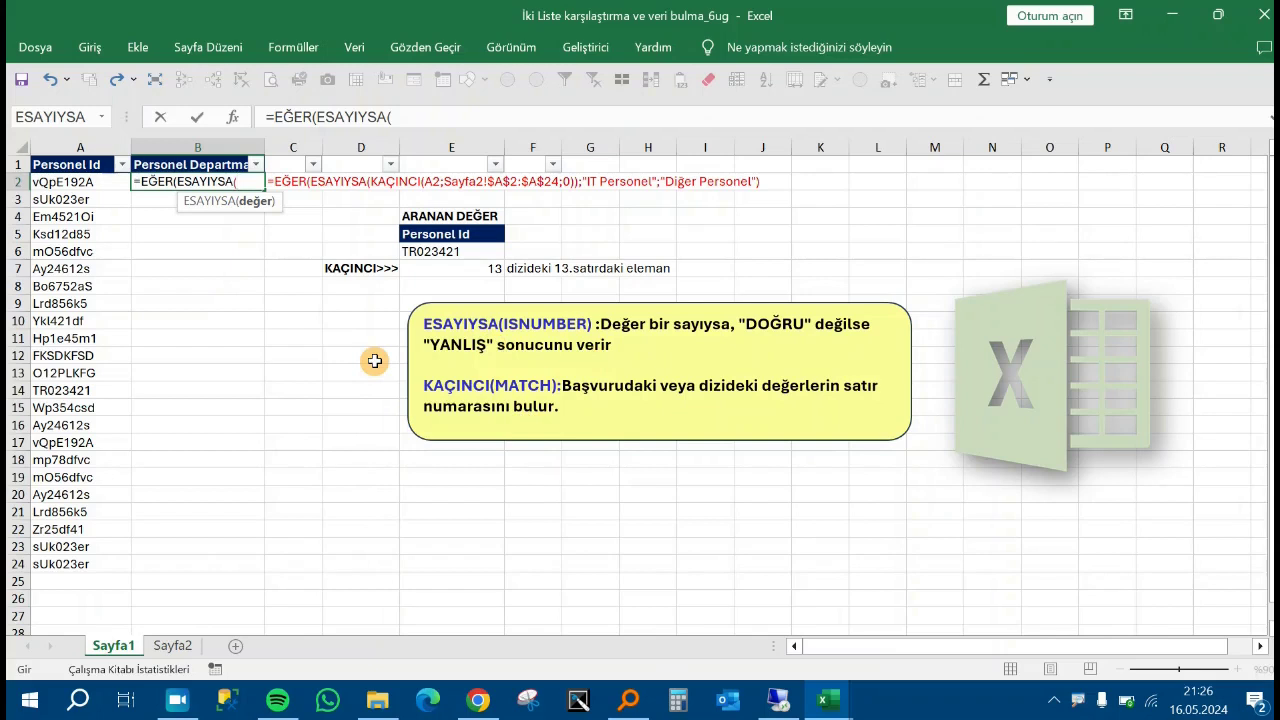
Nest KAÇINCI inside ESAYIYSA and set A2 as its lookup value.
{"action": "type", "text": "KAÇ"}
{"action": "key", "text": "Tab"}
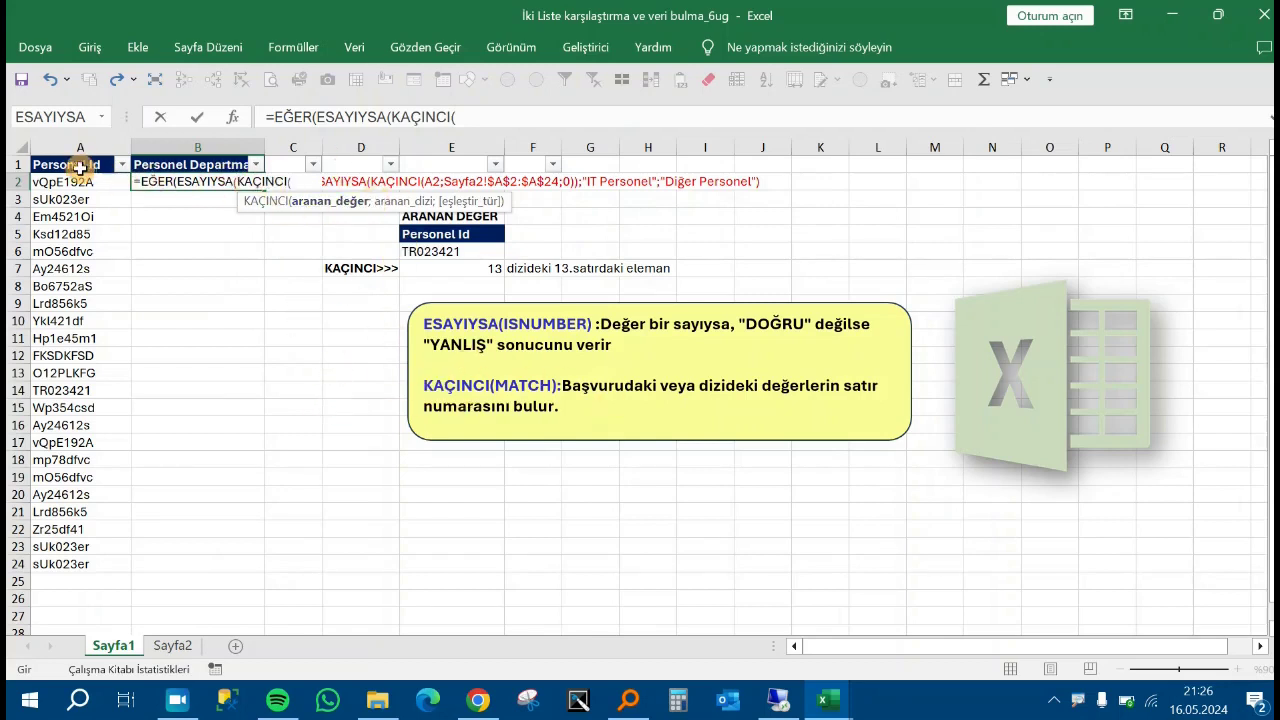
{"action": "left_click", "coordinate": [76, 182]}
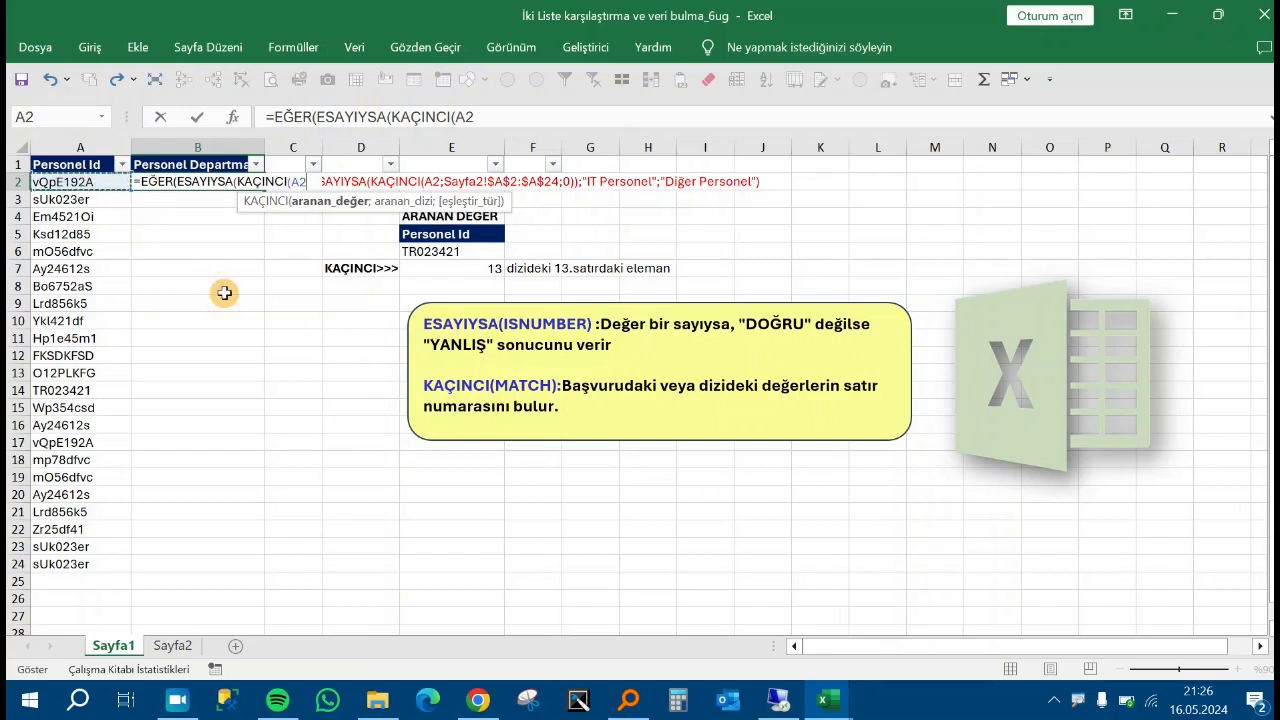
{"action": "type", "text": ";"}
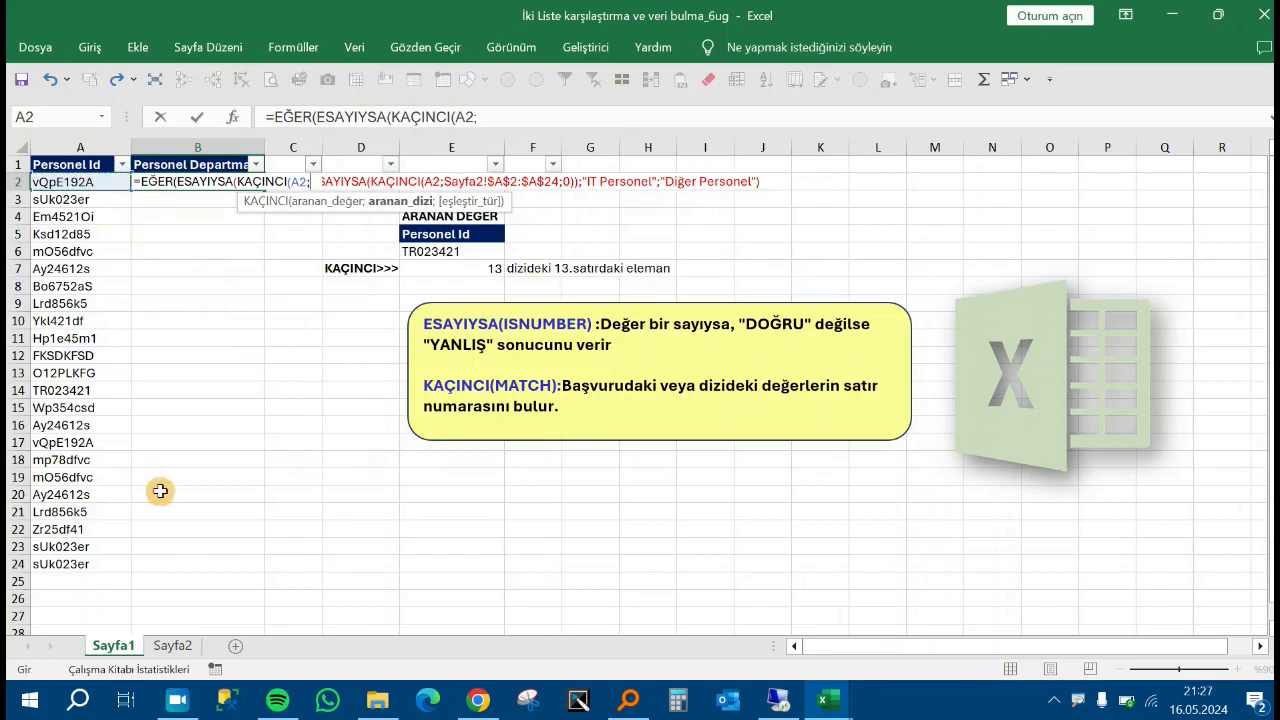
Set KAÇINCI's lookup array to the absolute range Sayfa2!$A$2:$A$24 with match type 0.
{"action": "left_click", "coordinate": [172, 646]}
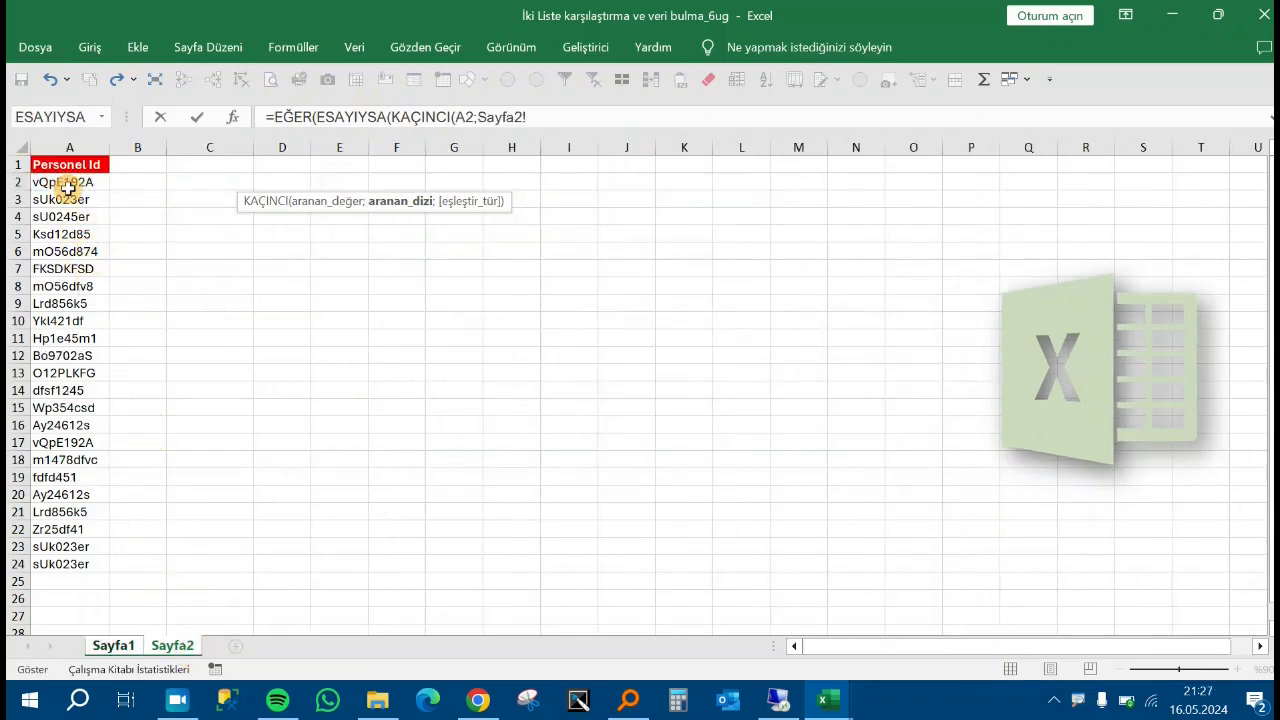
{"action": "left_click_drag", "start_coordinate": [69, 187], "coordinate": [74, 563]}
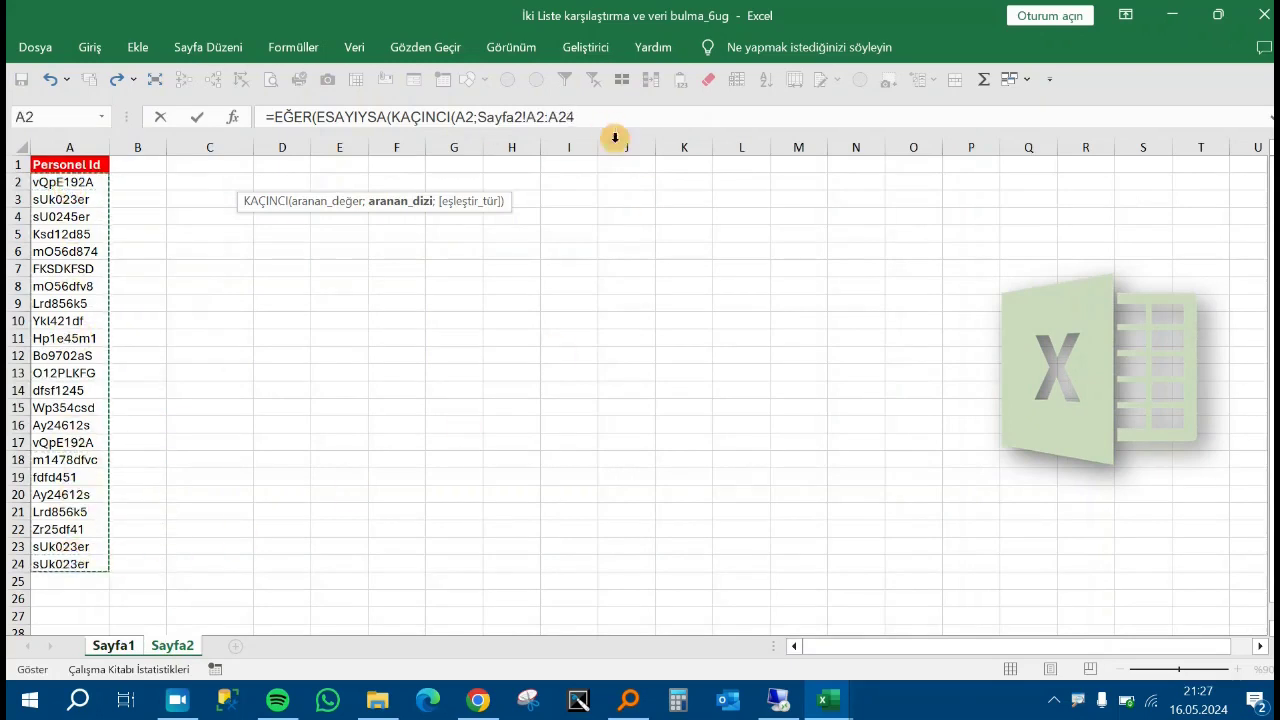
{"action": "key", "text": "F4"}
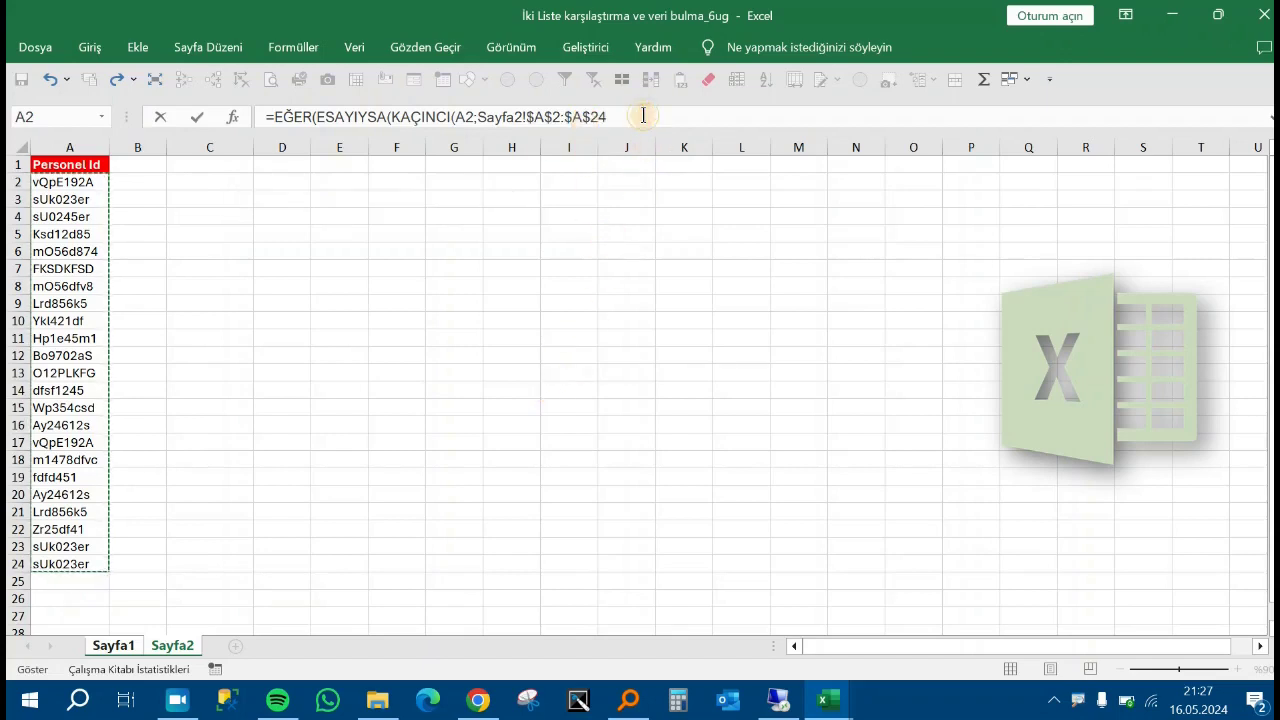
{"action": "left_click", "coordinate": [643, 117]}
{"action": "type", "text": ";"}
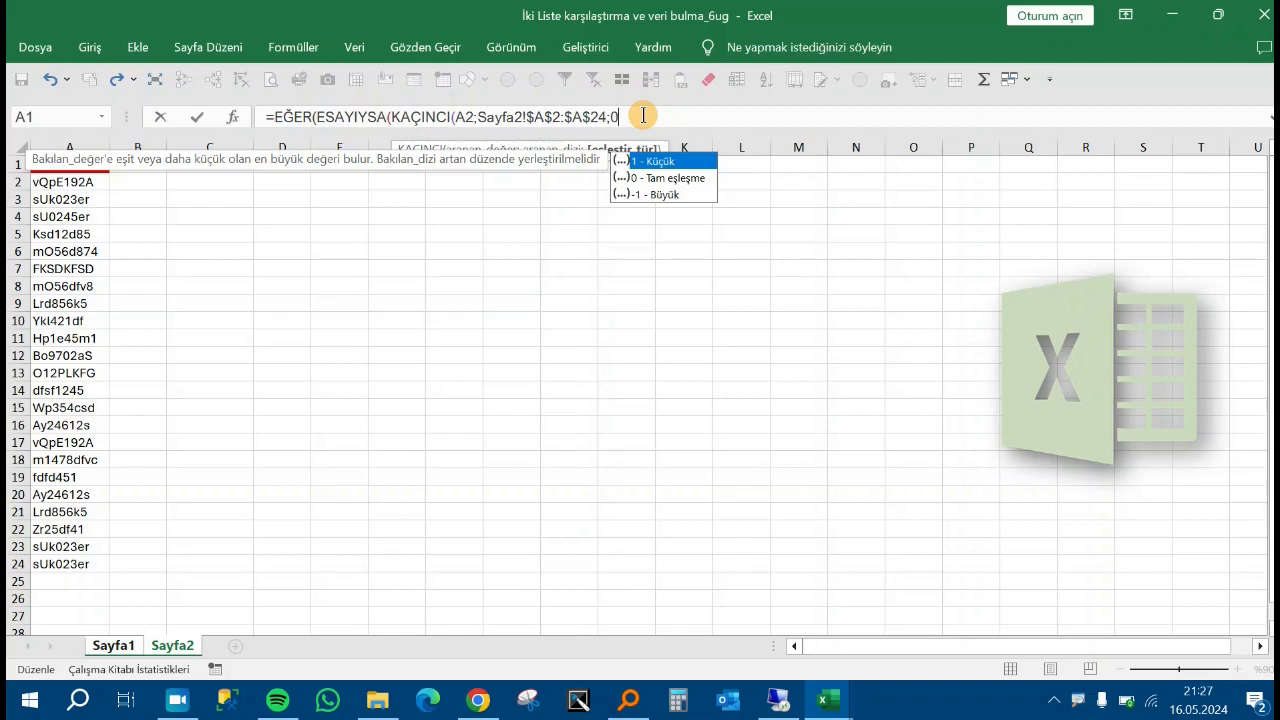
{"action": "type", "text": "0;"}
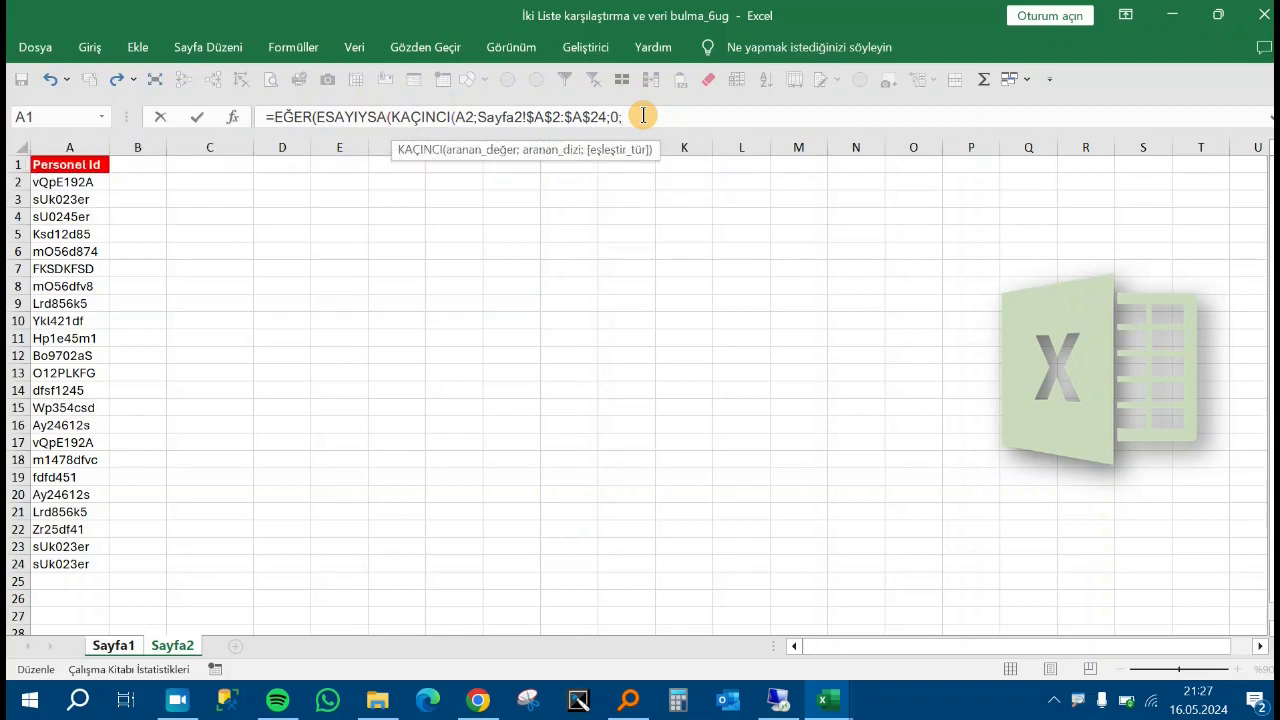
Return to Sayfa1, remove the stray Sayfa1! reference and extra semicolon, and close the KAÇINCI and ESAYIYSA functions.
{"action": "left_click", "coordinate": [112, 647]}
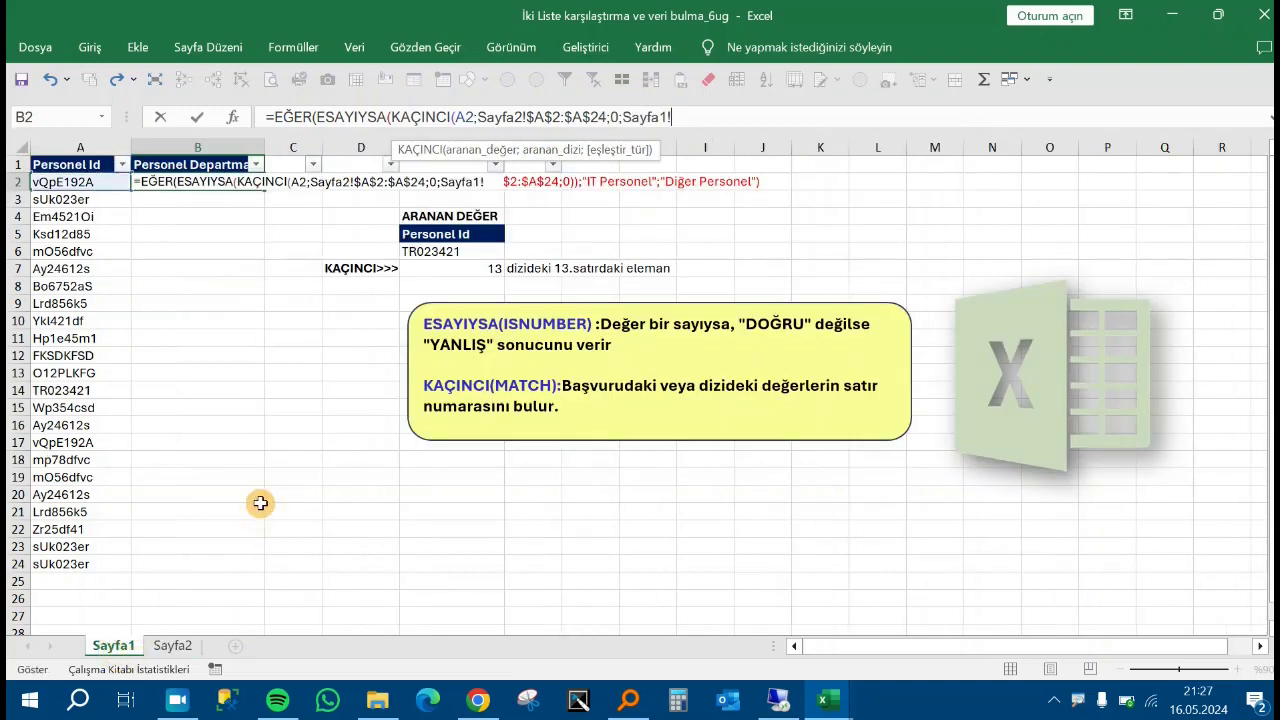
{"action": "key", "text": "BackSpace"}
{"action": "key", "text": "BackSpace"}
{"action": "key", "text": "BackSpace"}
{"action": "key", "text": "BackSpace"}
{"action": "key", "text": "BackSpace"}
{"action": "key", "text": "BackSpace"}
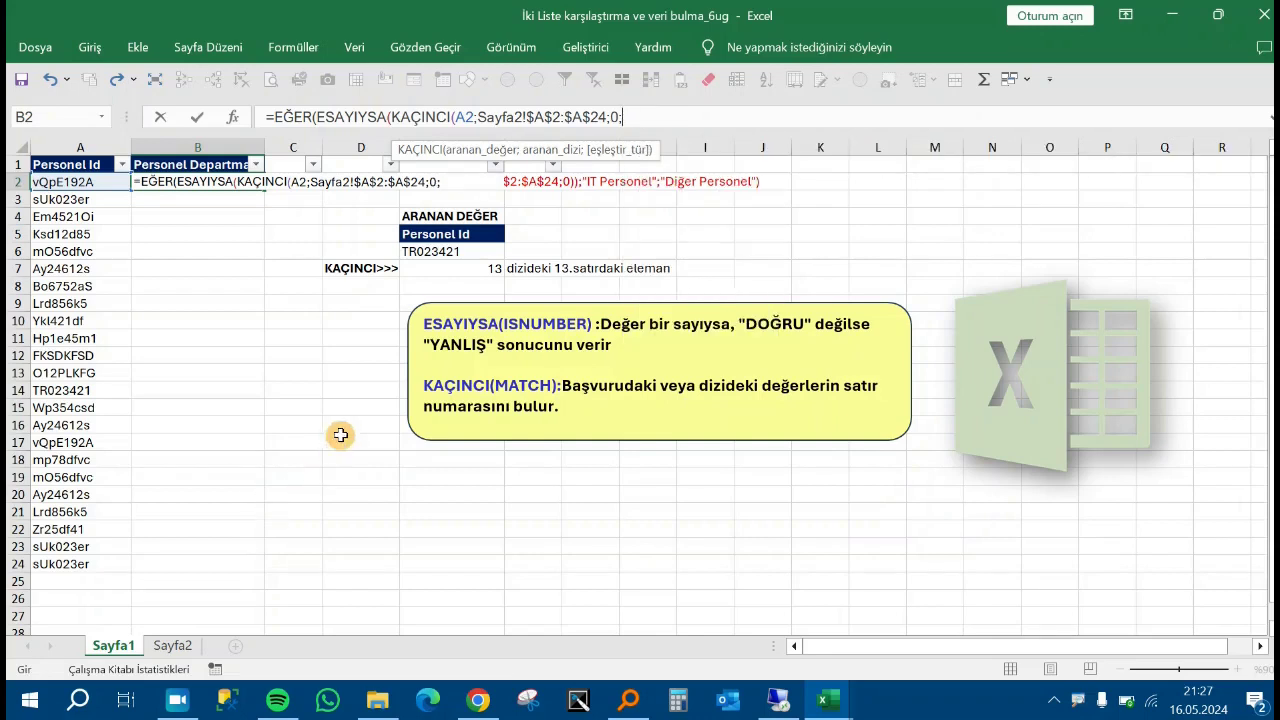
{"action": "key", "text": "BackSpace"}
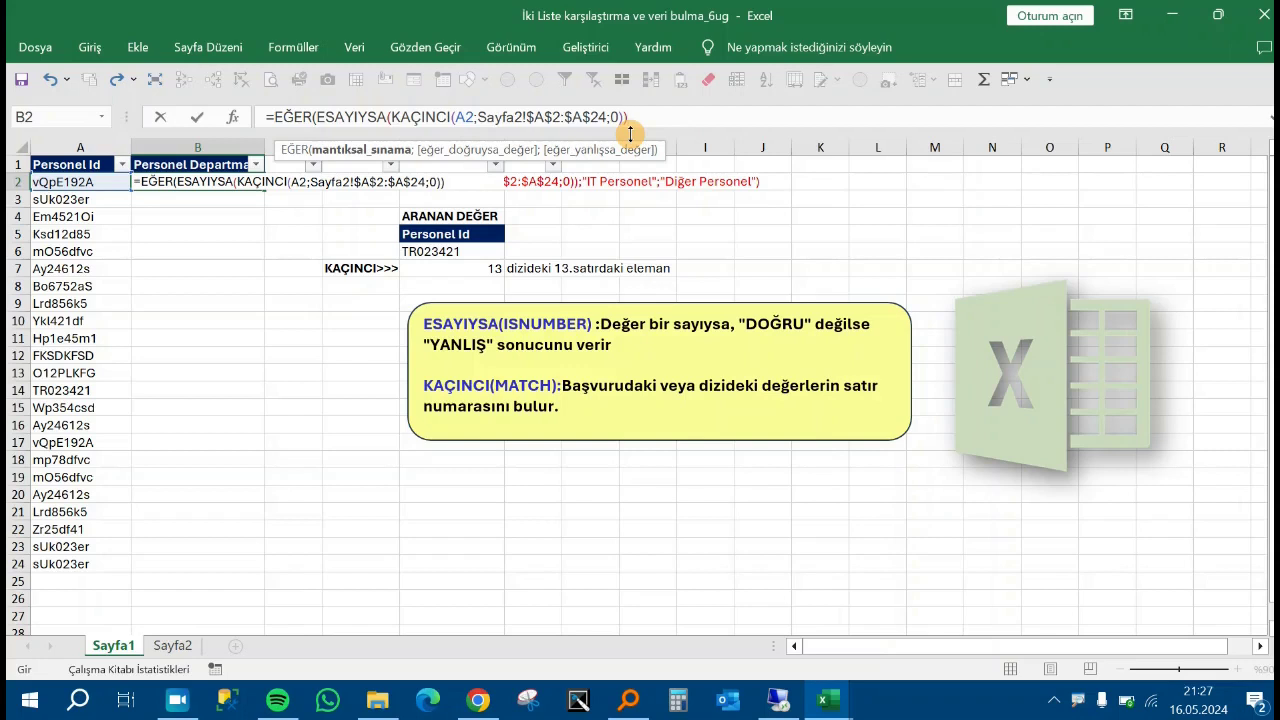
{"action": "type", "text": ";"}
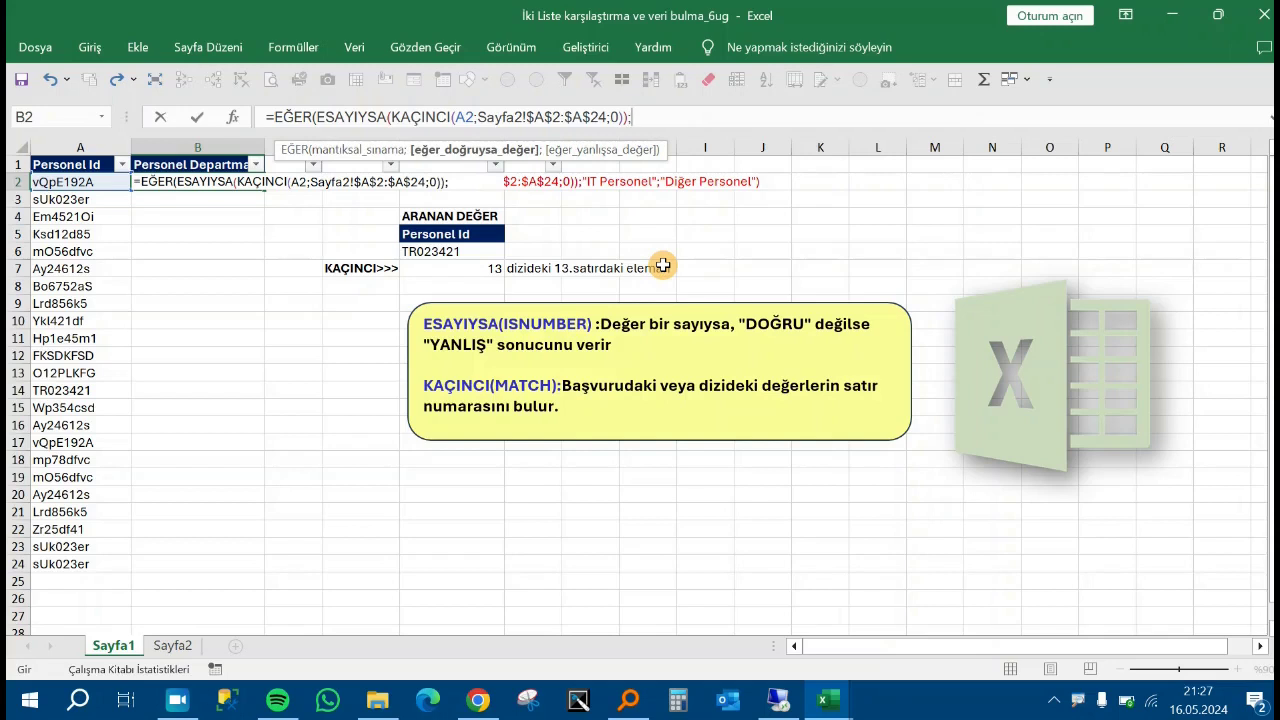
Enter "IT PERSONEL" as the EĞER formula's value if true.
{"action": "key", "text": "Num_Lock"}
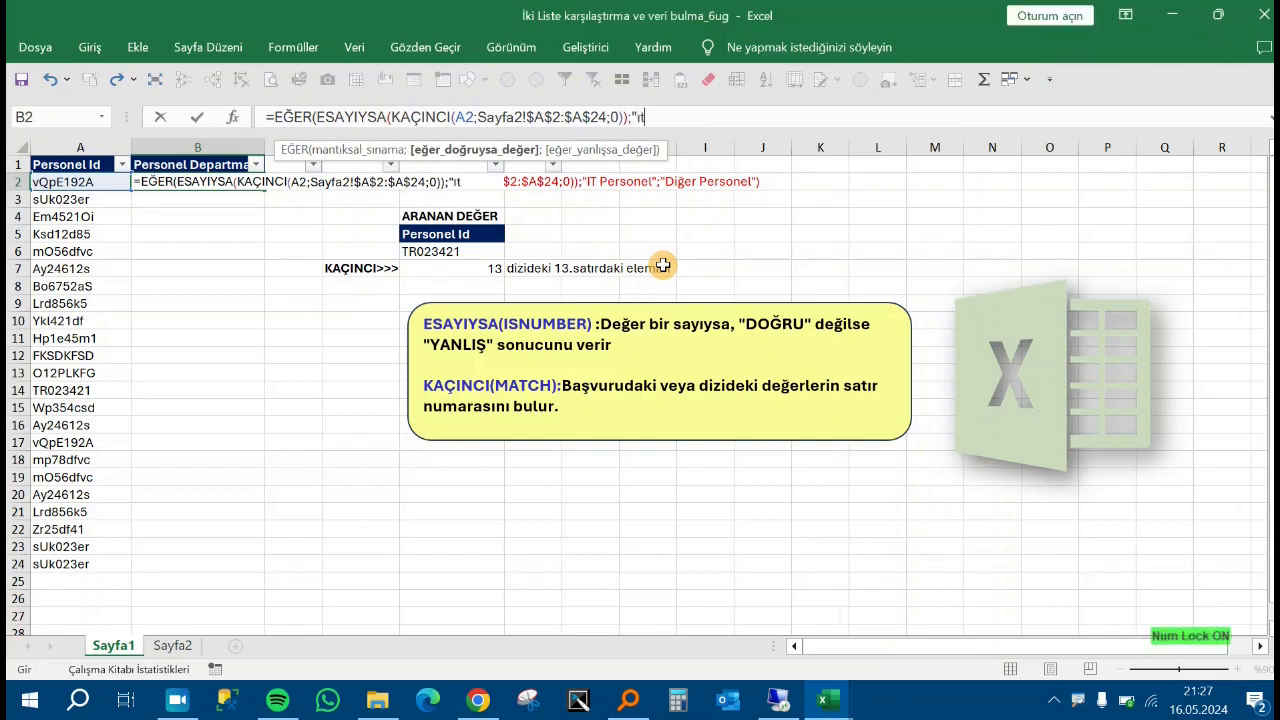
{"action": "type", "text": "\"ıt"}
{"action": "key", "text": "BackSpace"}
{"action": "key", "text": "BackSpace"}
{"action": "key", "text": "Caps_Lock"}
{"action": "type", "text": "IT"}
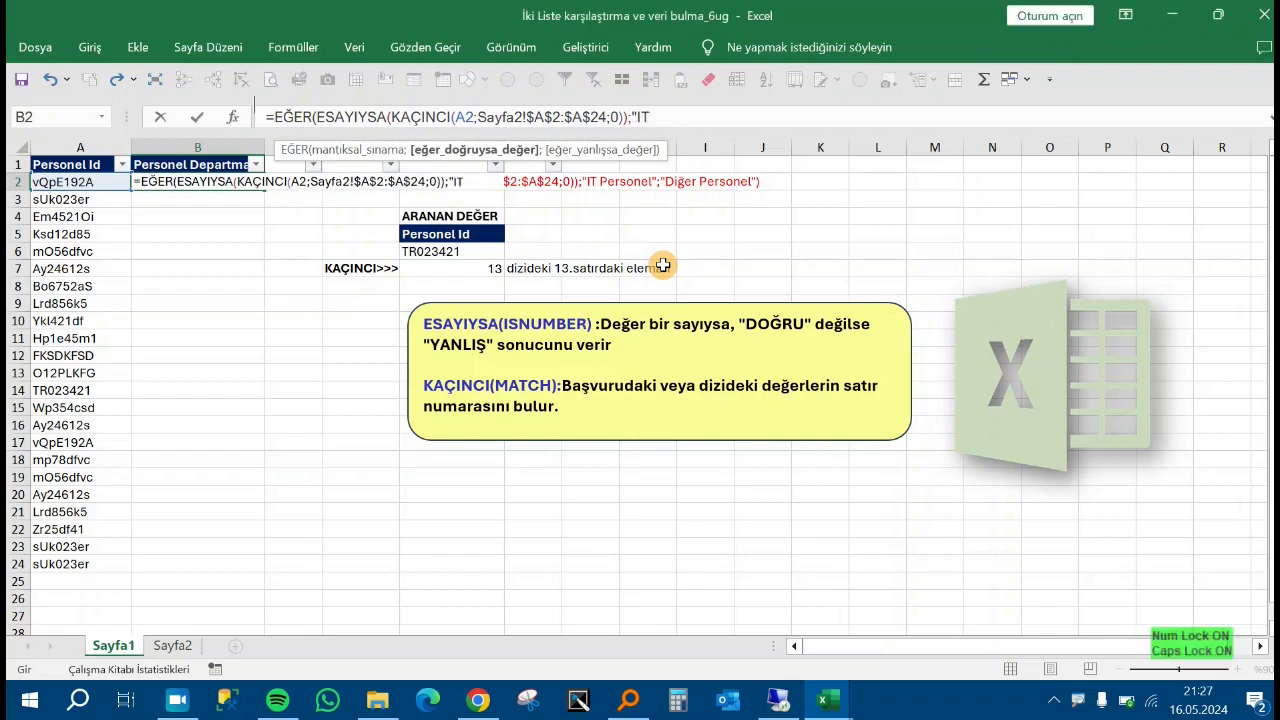
{"action": "type", "text": " PERSONEL"}
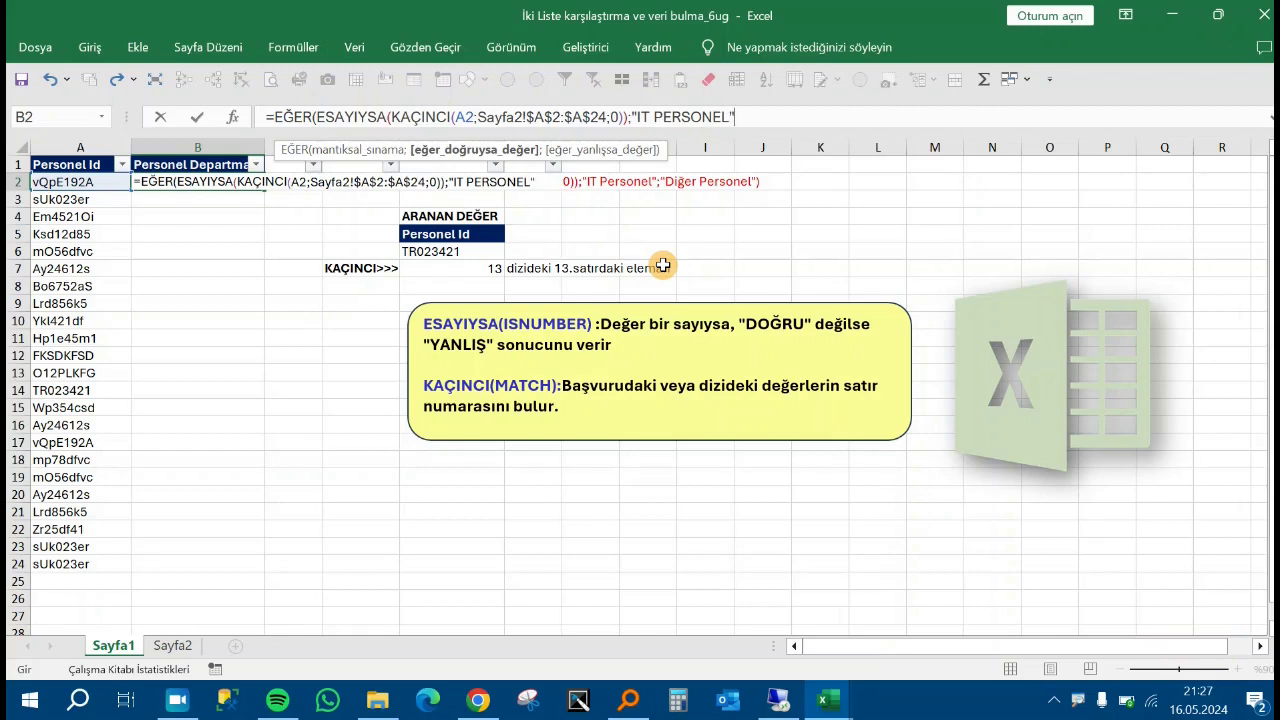
{"action": "type", "text": "\";"}
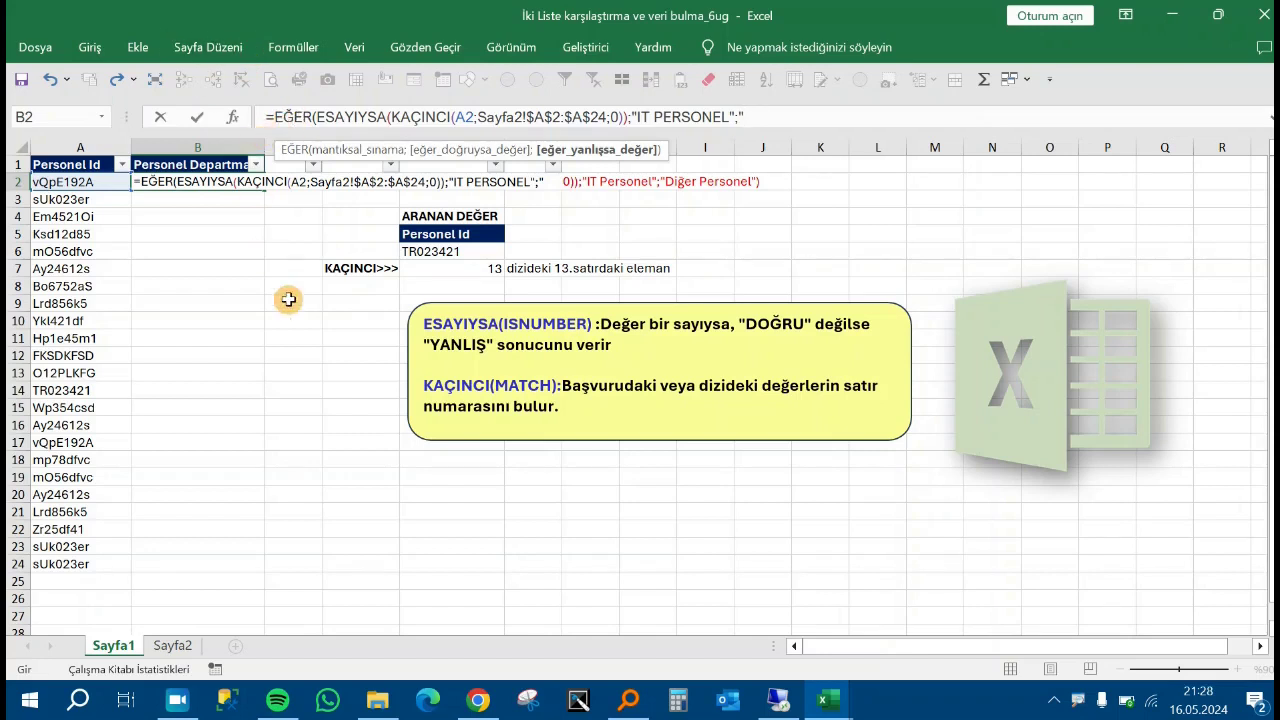
Complete the B2 formula with "DİĞER PERSONEL" as the value if false and fill it down to B24.
{"action": "type", "text": "İĞER"}
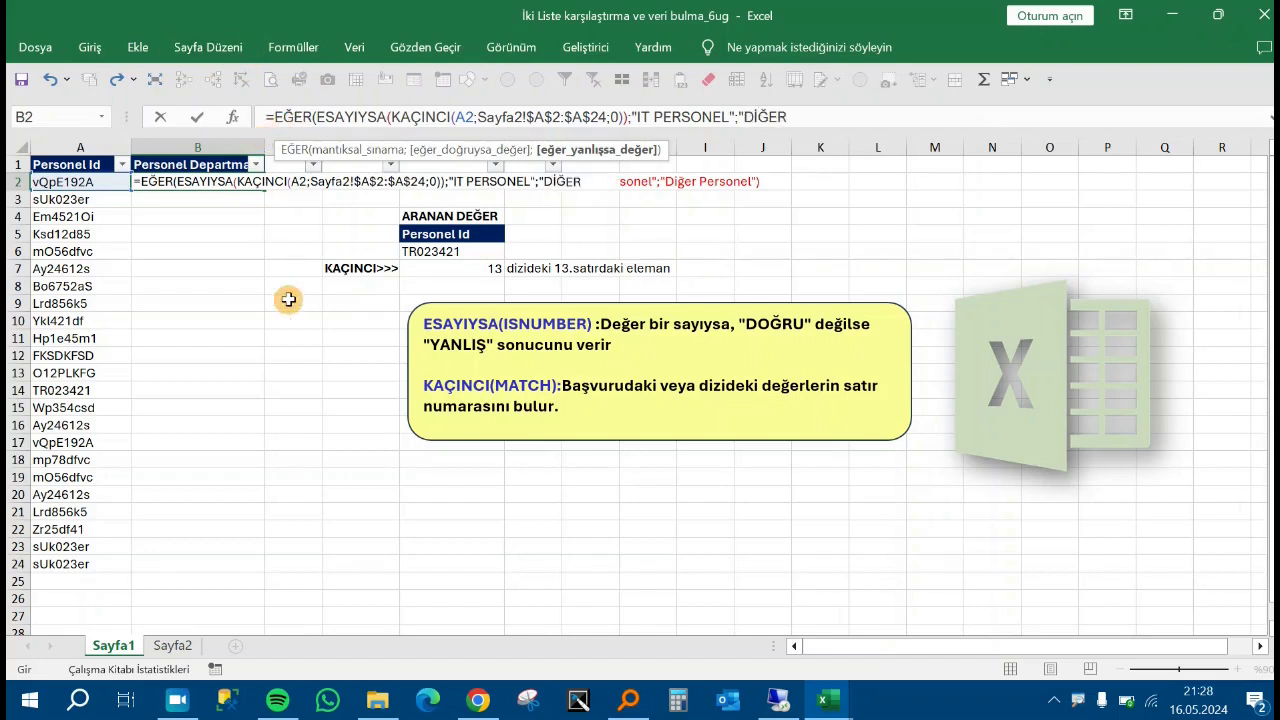
{"action": "type", "text": " PERSONEK"}
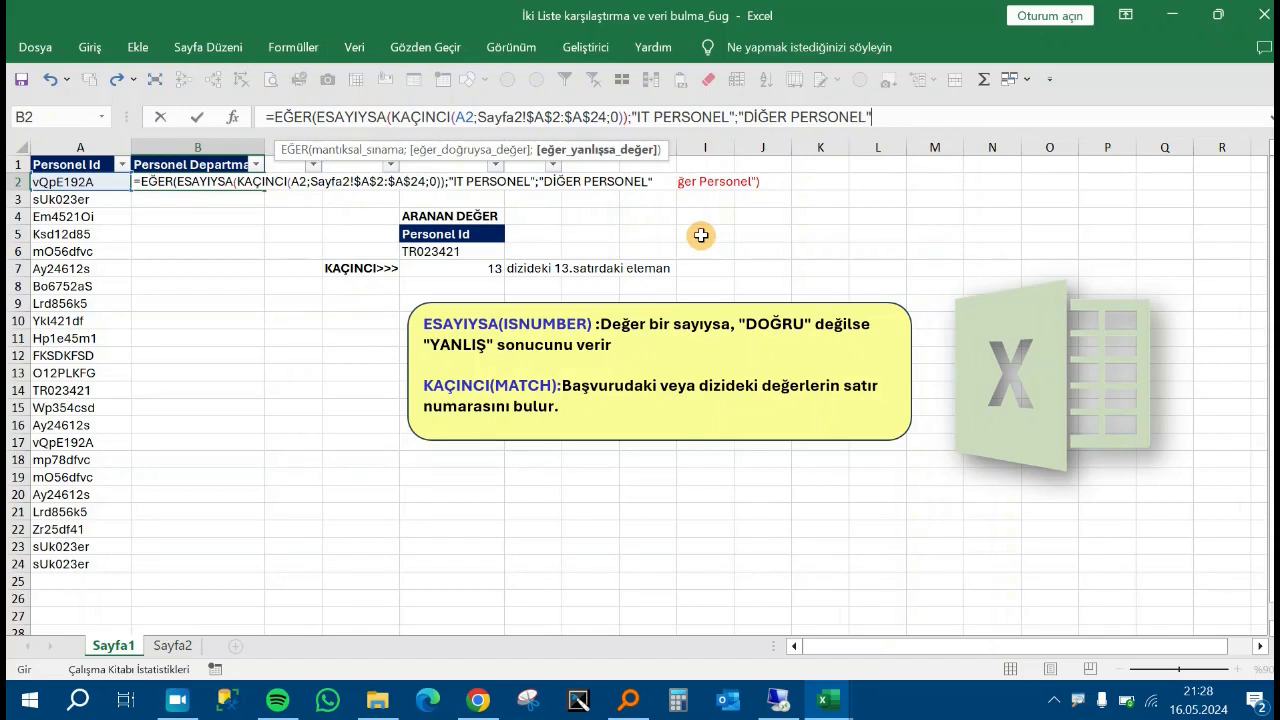
{"action": "type", "text": ")"}
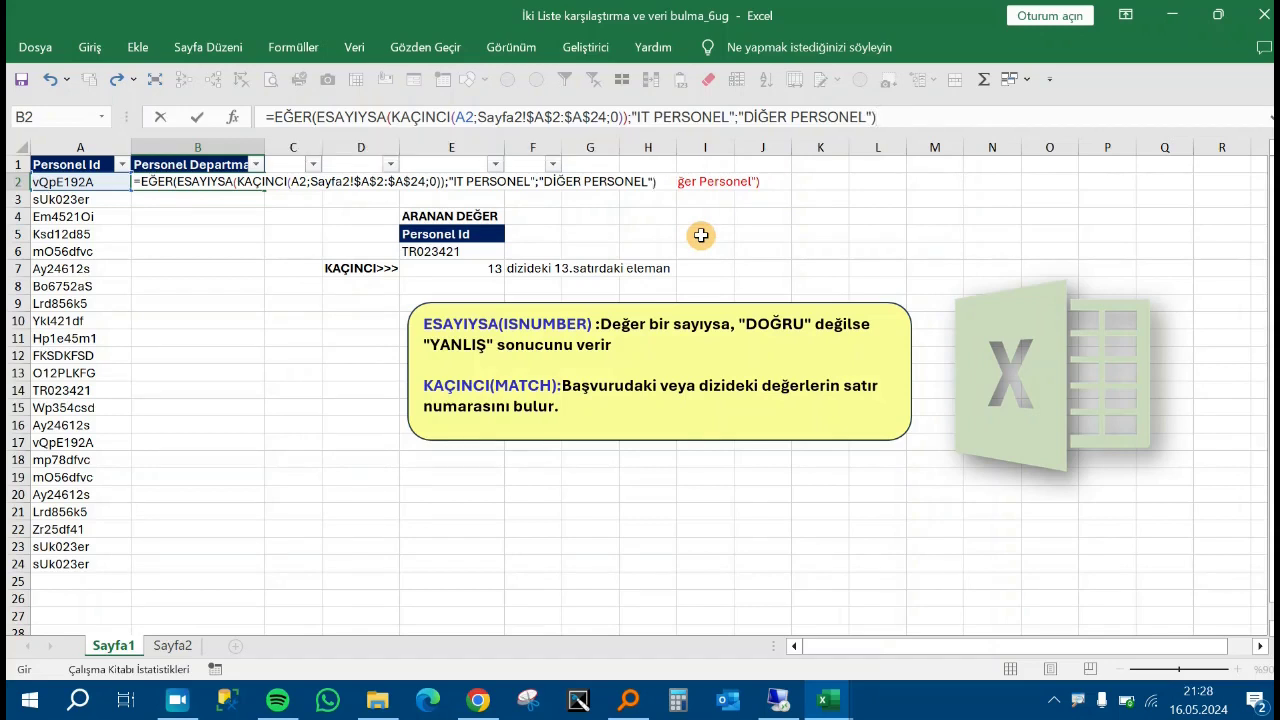
{"action": "key", "text": "Return"}
{"action": "key", "text": "Up"}
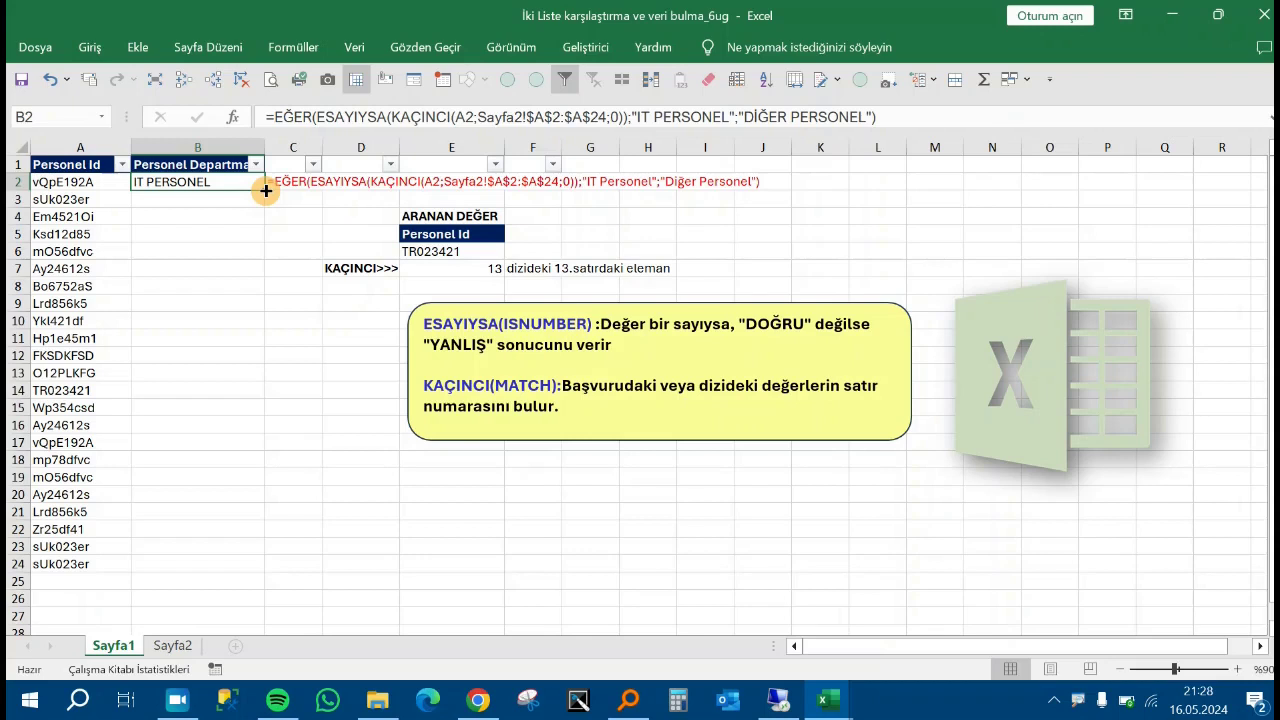
{"action": "double_click", "coordinate": [266, 190]}
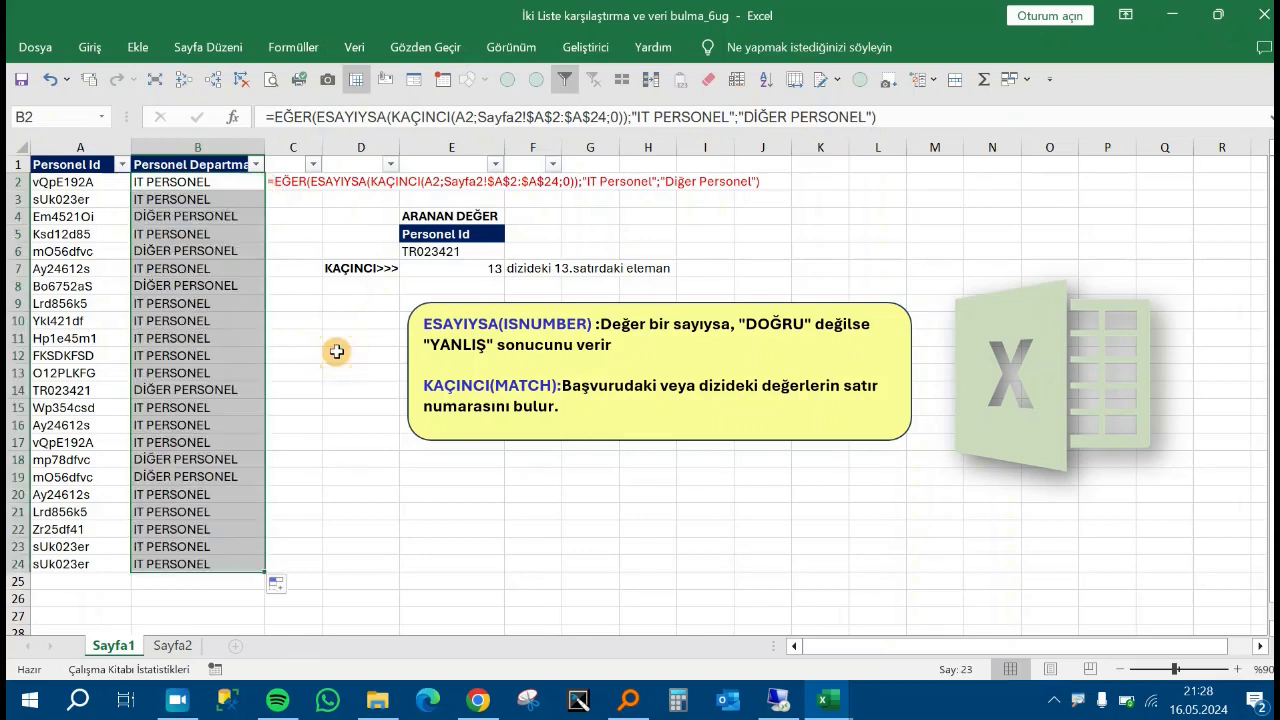
Review the department results in B4 and B2 and compare them with the Personel Id list on Sayfa2.
{"action": "left_click", "coordinate": [182, 218]}
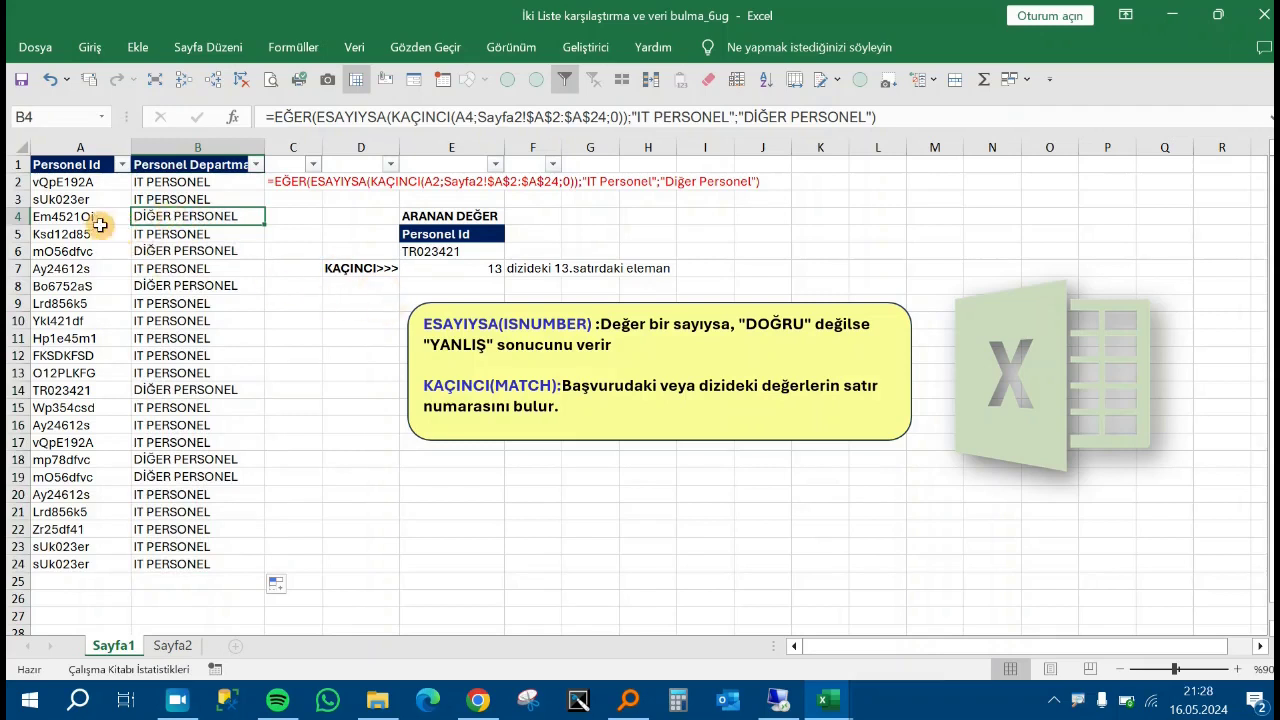
{"action": "left_click", "coordinate": [162, 187]}
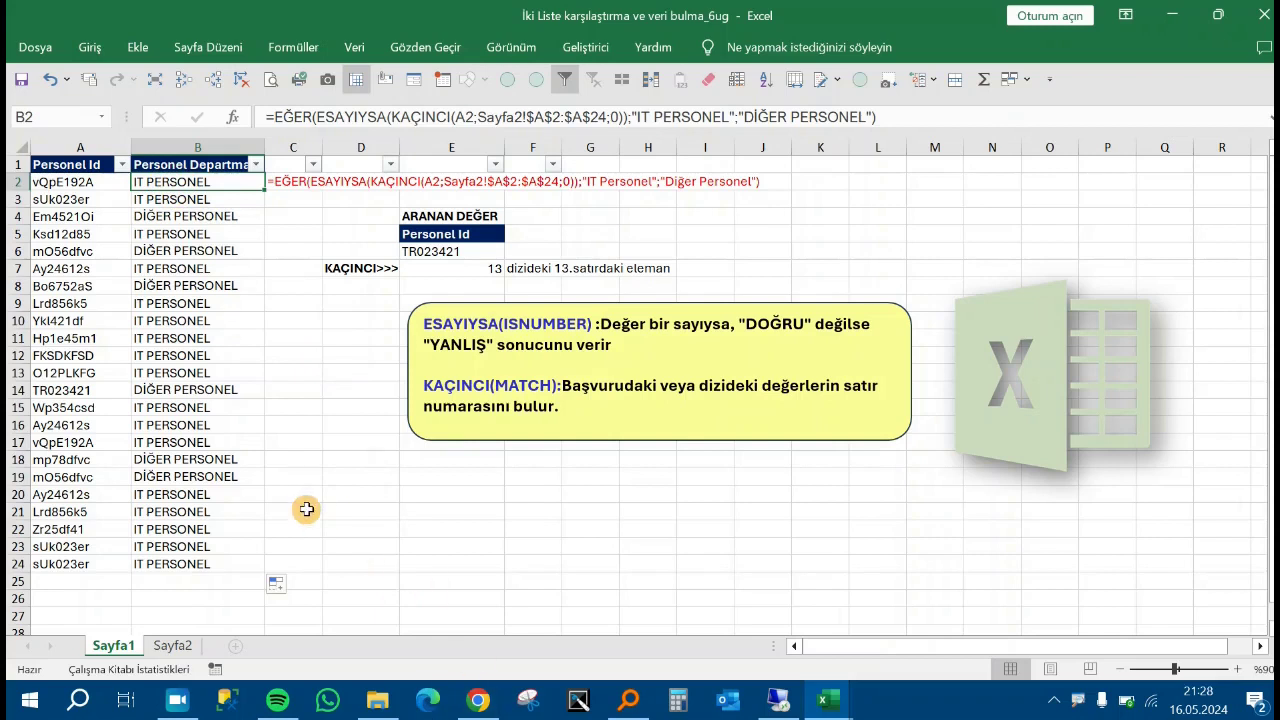
{"action": "left_click", "coordinate": [183, 651]}
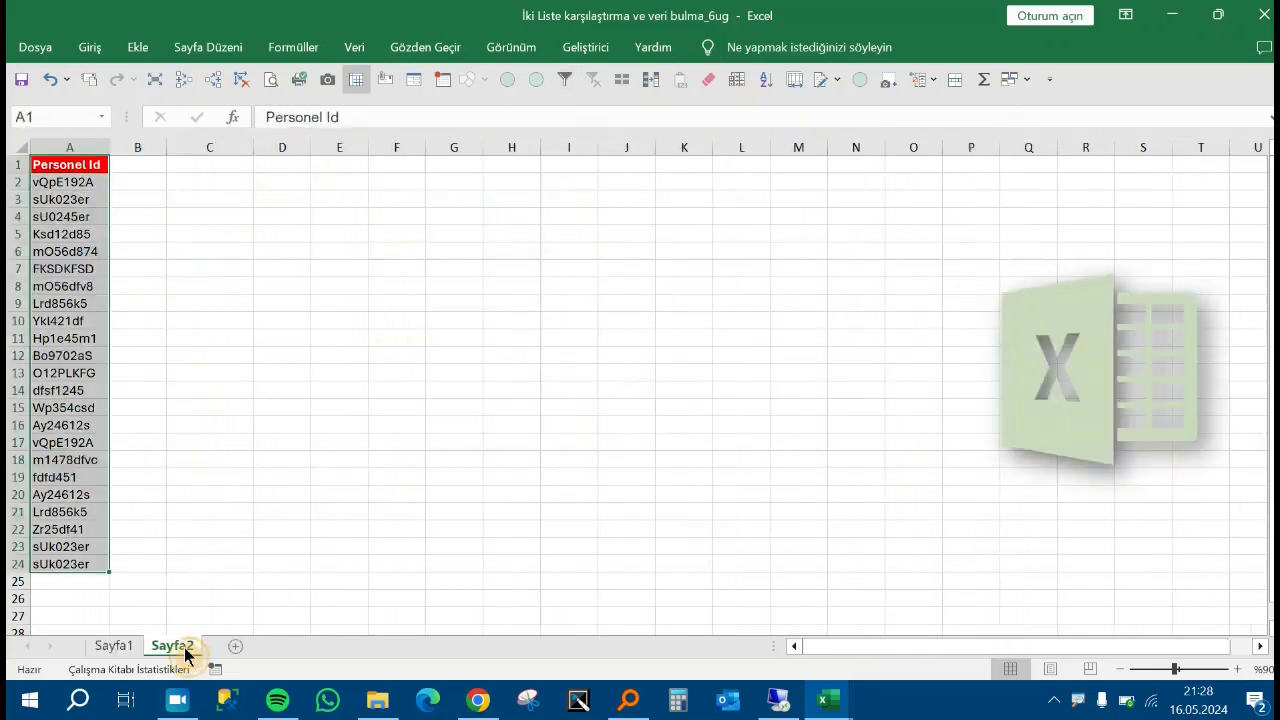
{"action": "left_click", "coordinate": [110, 647]}
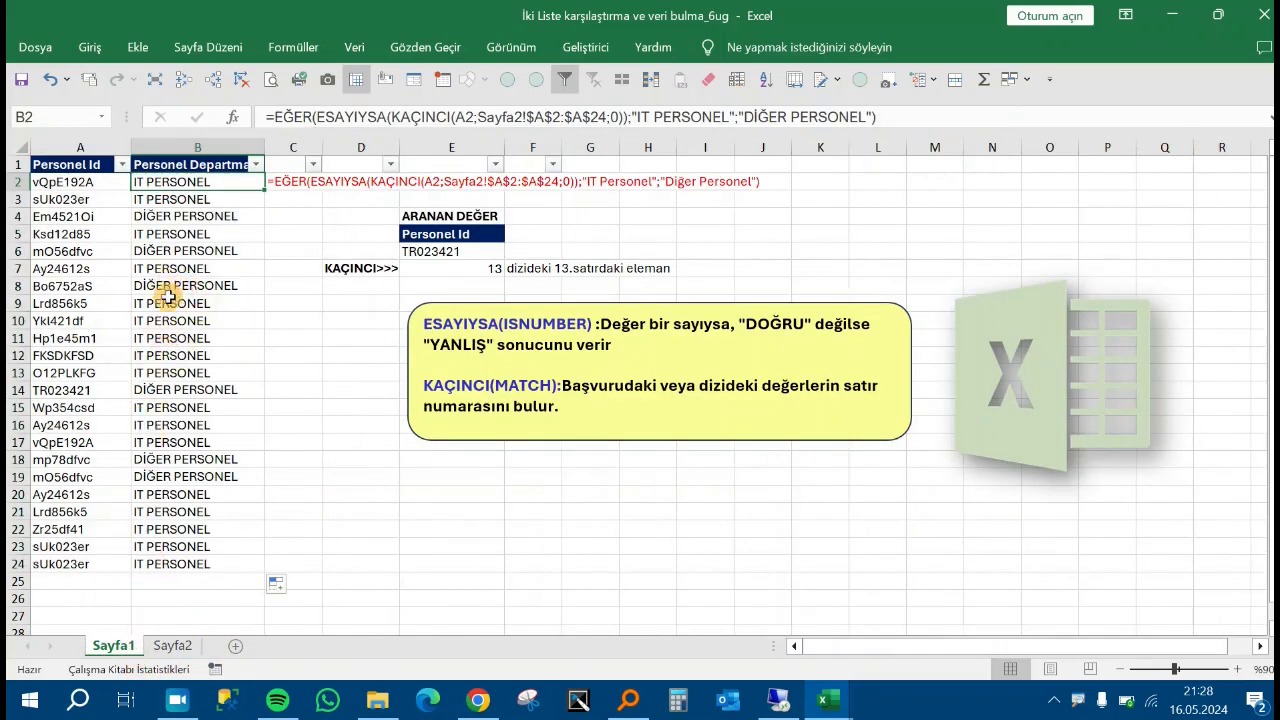
Search Sayfa2 for the Personel Id copied from A7 on Sayfa1, and return to Sayfa1 to check its department label.
{"action": "left_click", "coordinate": [88, 268]}
{"action": "key", "text": "ctrl+c"}
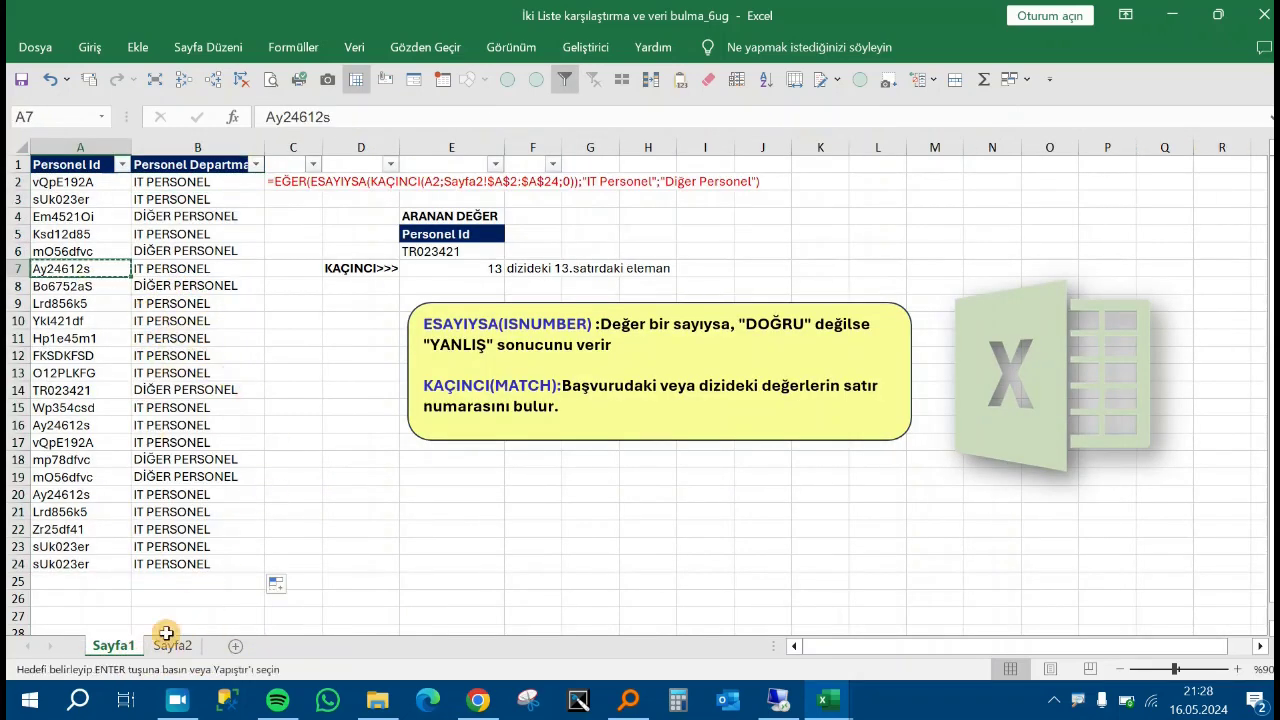
{"action": "left_click", "coordinate": [172, 645]}
{"action": "left_click", "coordinate": [339, 303]}
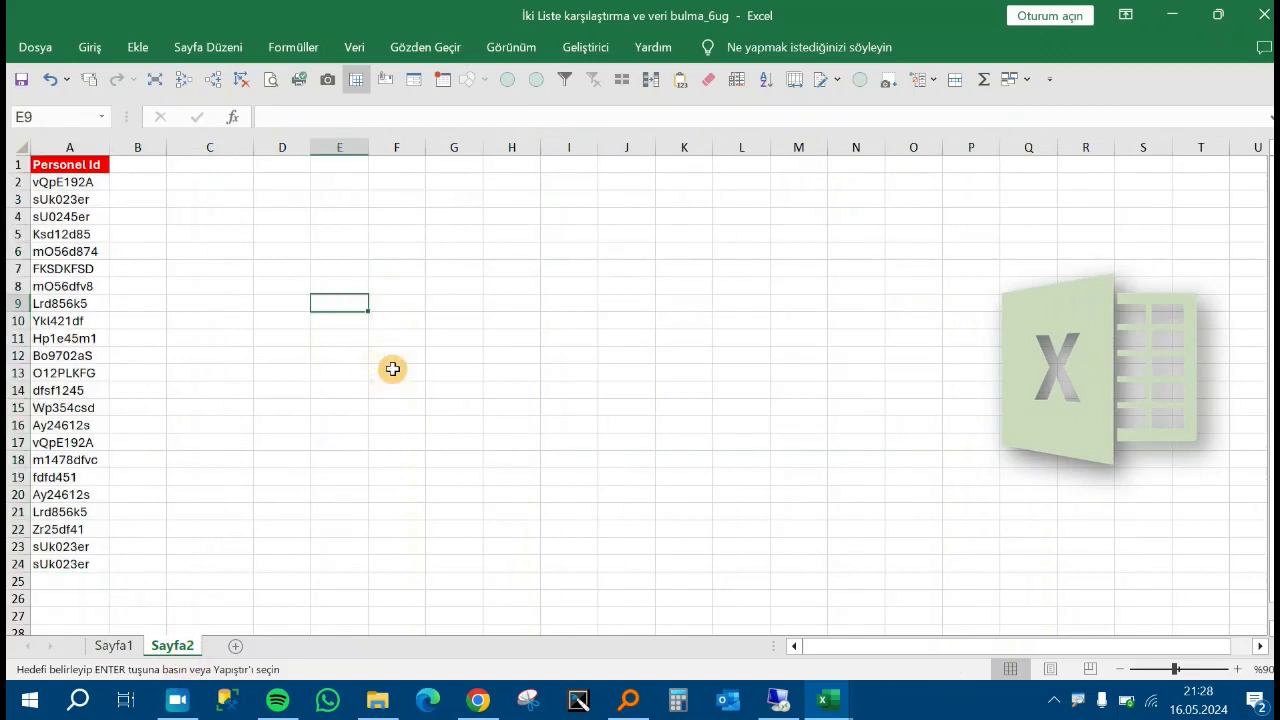
{"action": "key", "text": "ctrl+f"}
{"action": "key", "text": "ctrl+v"}
{"action": "key", "text": "Return"}
{"action": "left_click_drag", "start_coordinate": [436, 404], "coordinate": [543, 406]}
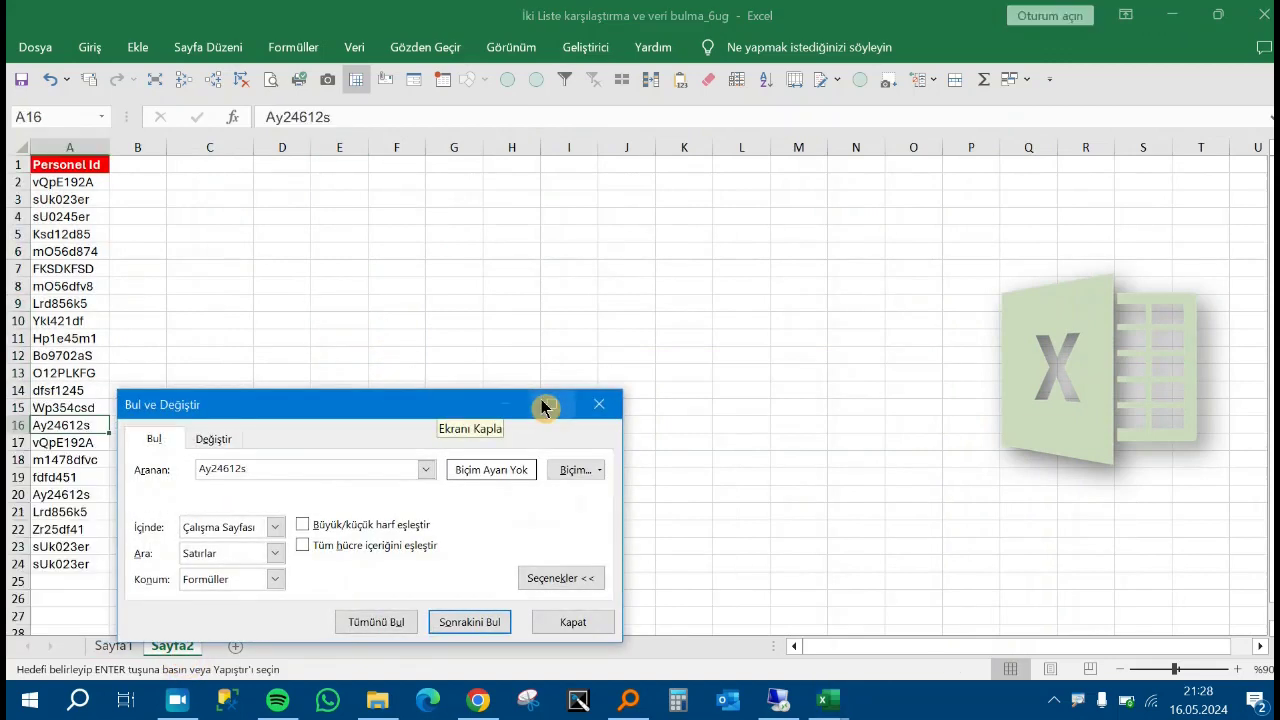
{"action": "key", "text": "Escape"}
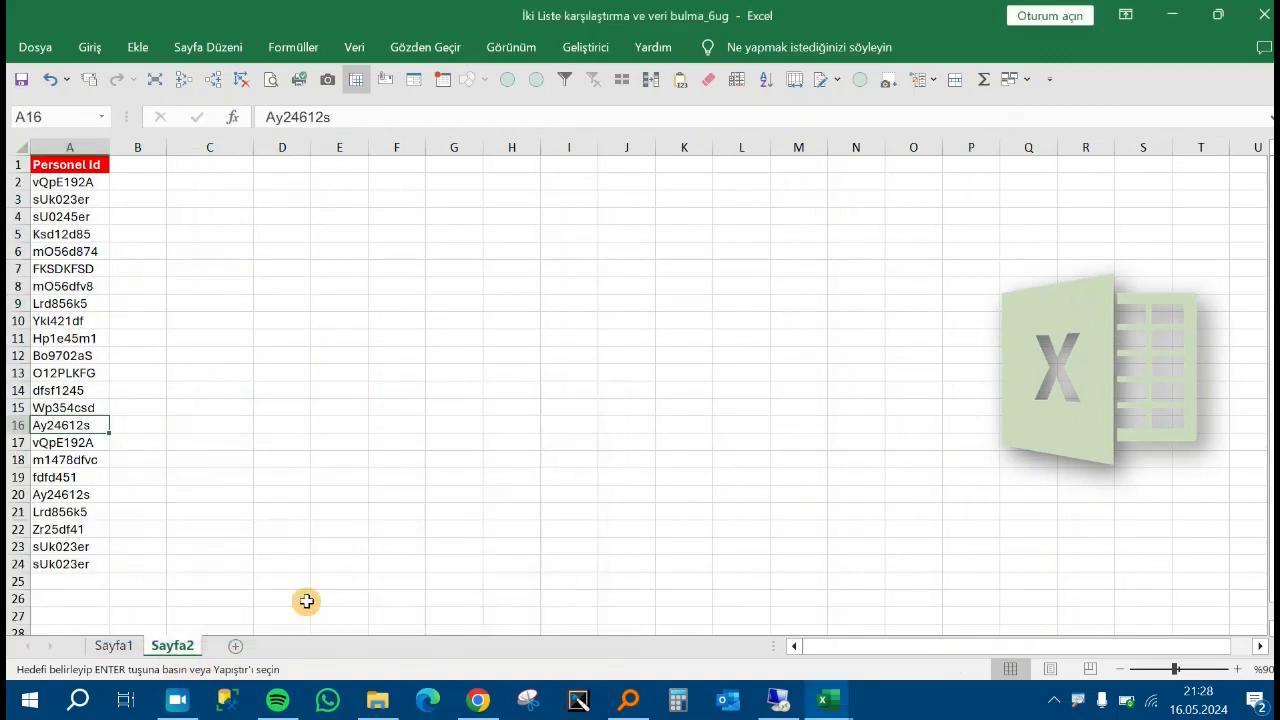
{"action": "left_click", "coordinate": [132, 650]}
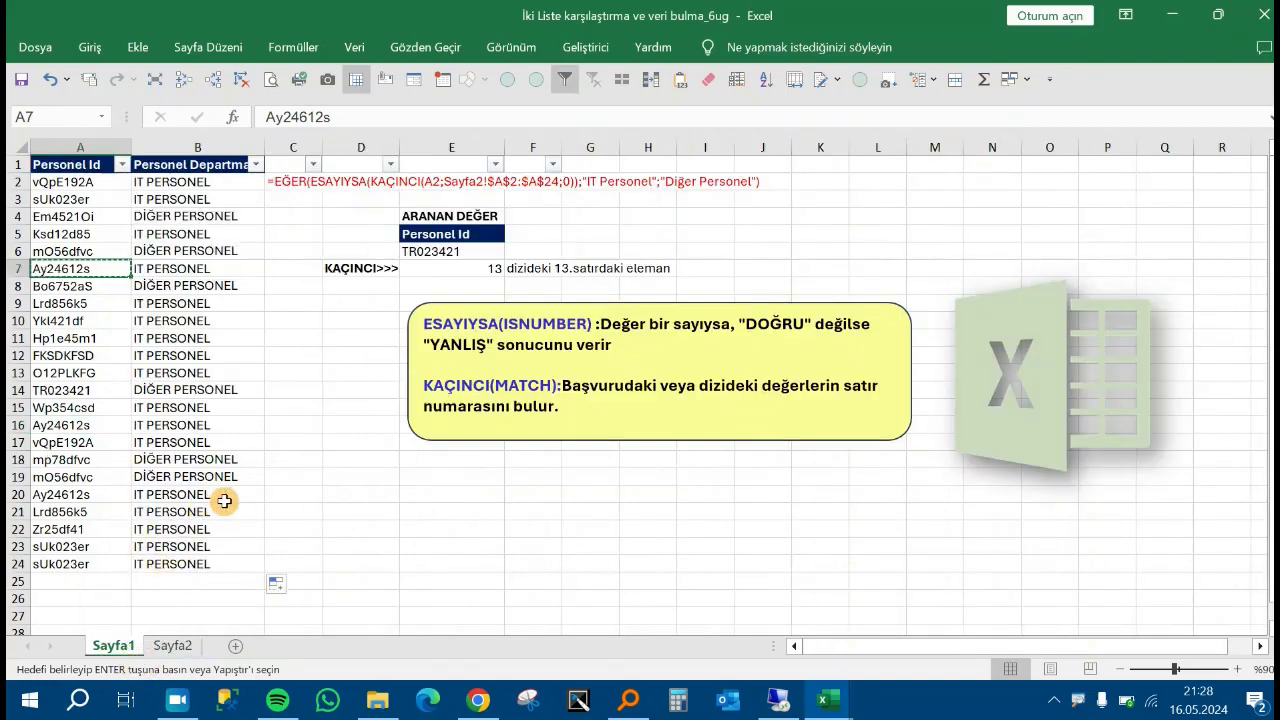
{"action": "key", "text": "Escape"}
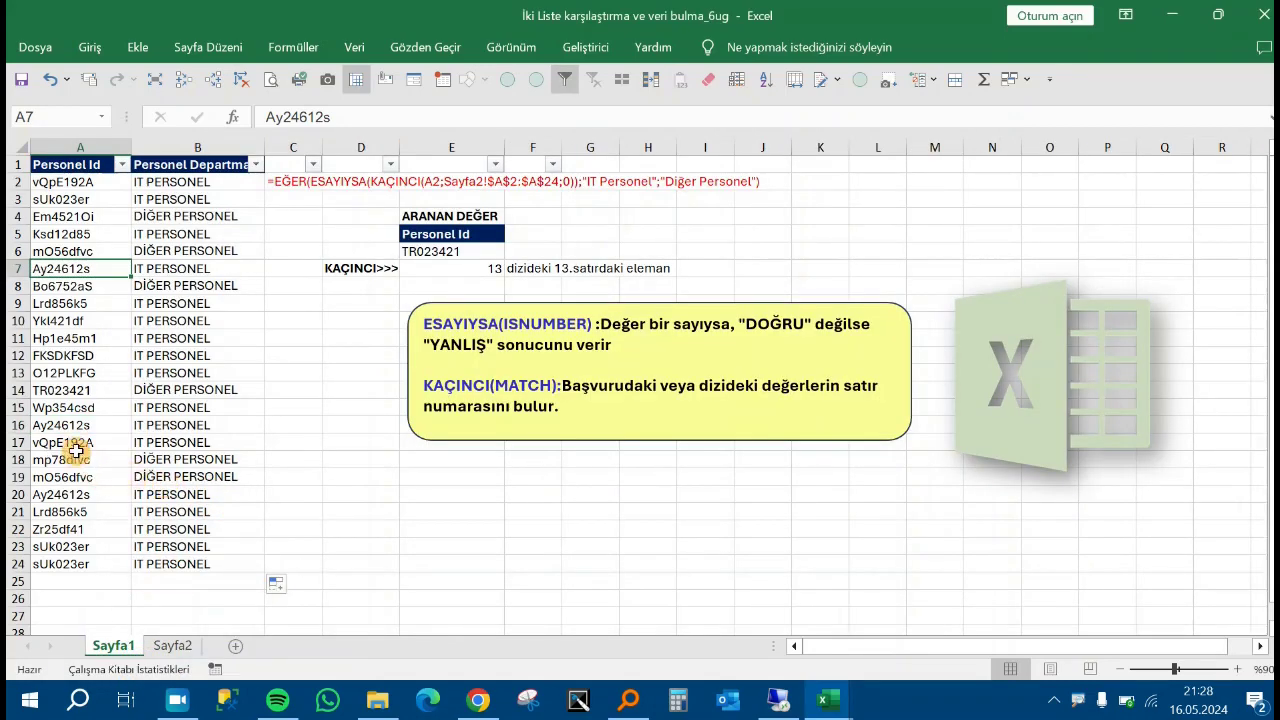
Look up the Personel Id from A17 of Sayfa1 in the Sayfa2 list and return to its department label.
{"action": "left_click", "coordinate": [76, 445]}
{"action": "key", "text": "ctrl+c"}
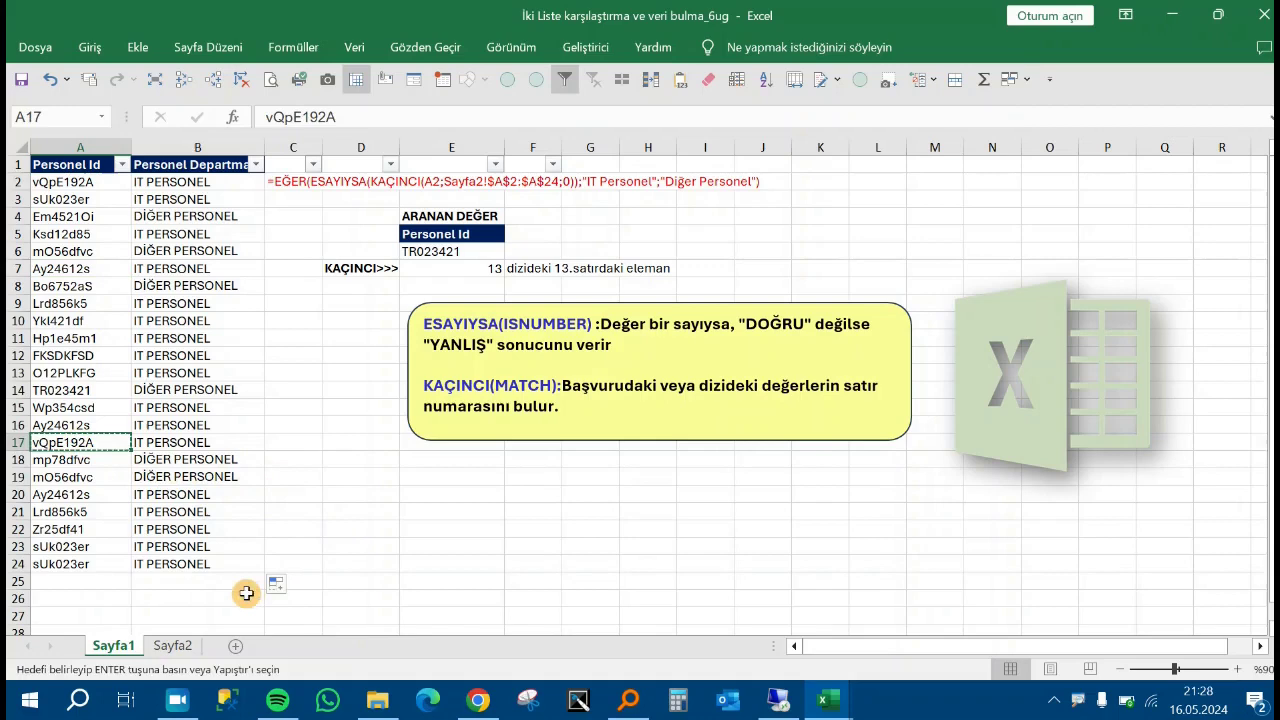
{"action": "left_click", "coordinate": [172, 646]}
{"action": "left_click", "coordinate": [326, 341]}
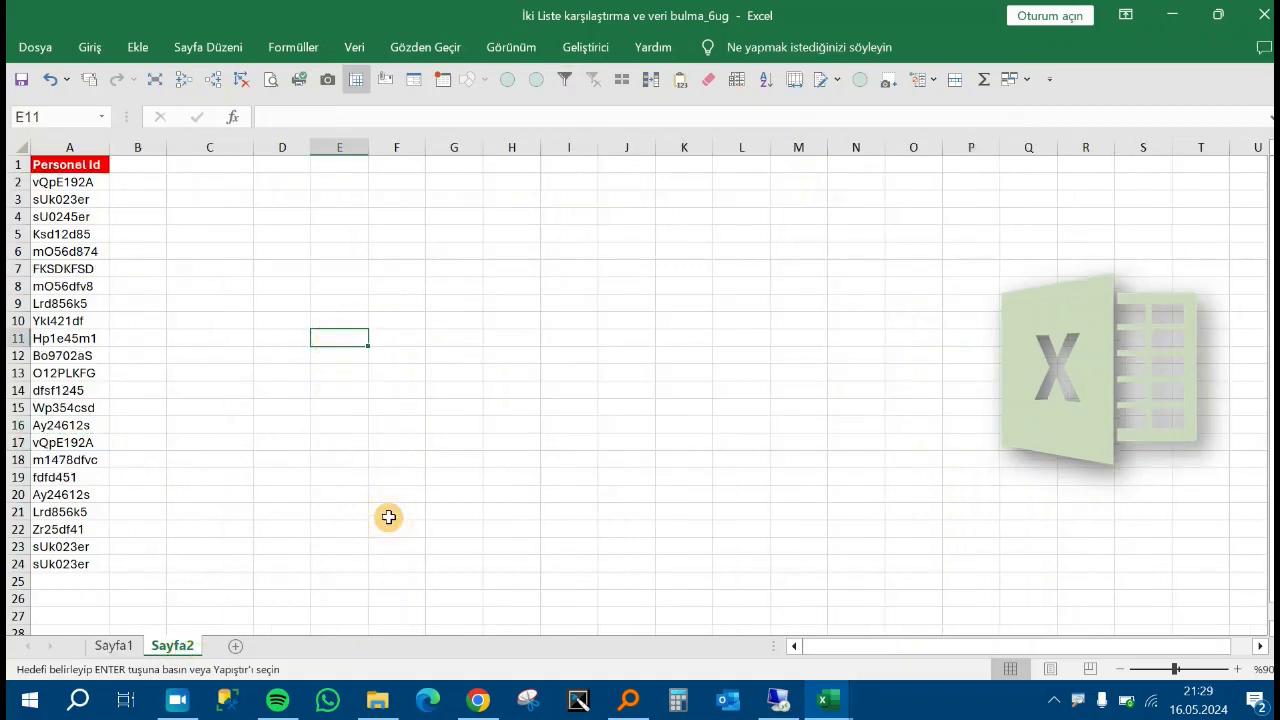
{"action": "key", "text": "ctrl+f"}
{"action": "key", "text": "ctrl+v"}
{"action": "key", "text": "Return"}
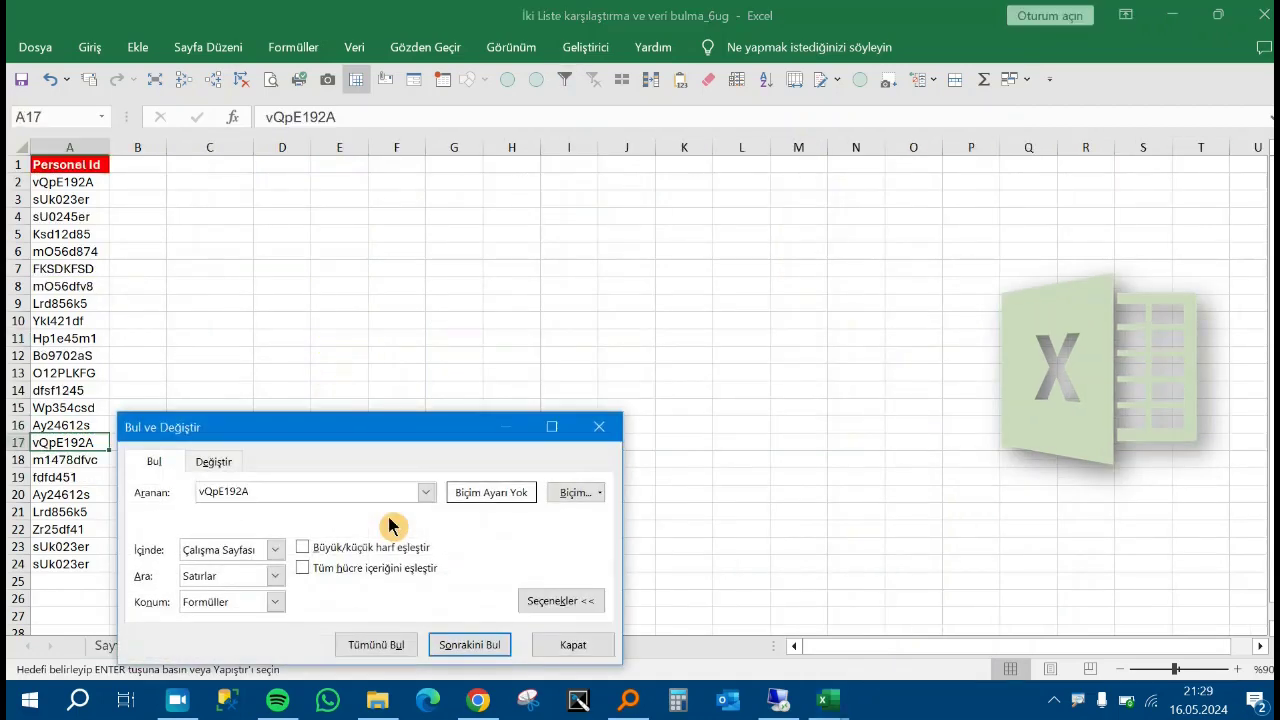
{"action": "key", "text": "Escape"}
{"action": "left_click", "coordinate": [108, 645]}
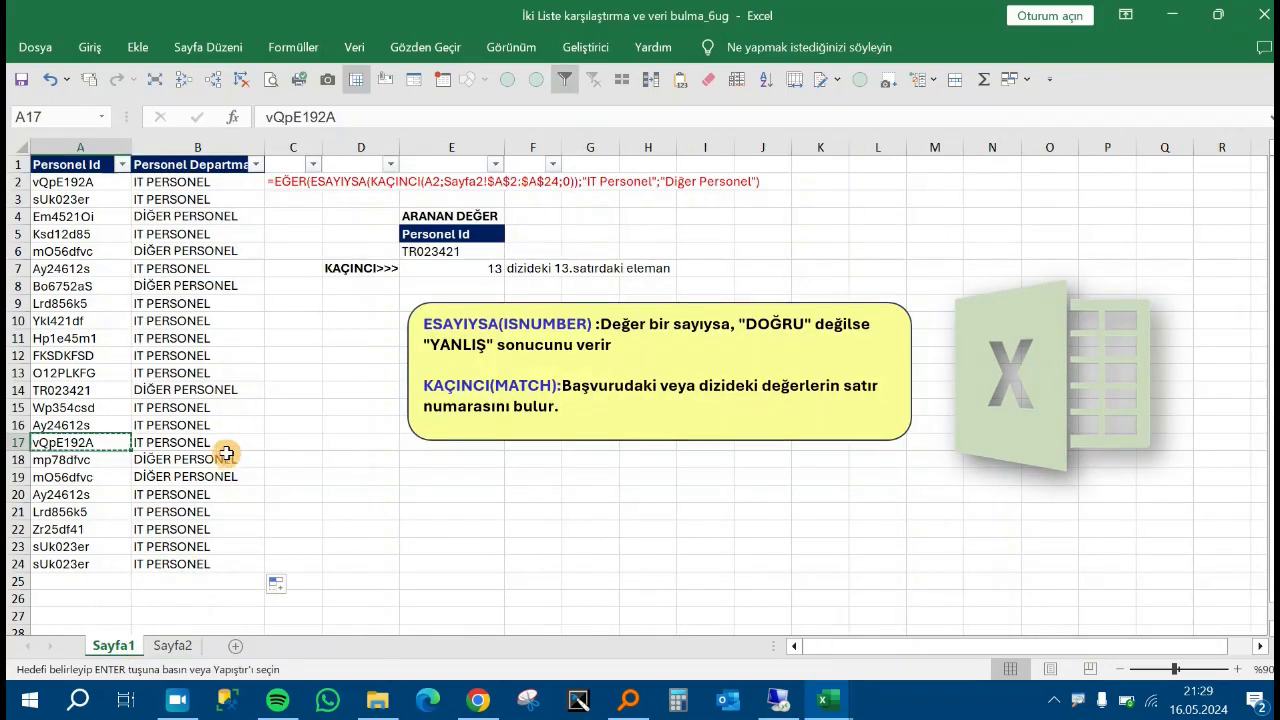
{"action": "key", "text": "Escape"}
Search Sayfa2 for the Personel Id in A8 of Sayfa1, labelled DİĞER PERSONEL, and return to Sayfa1.
{"action": "left_click", "coordinate": [38, 287]}
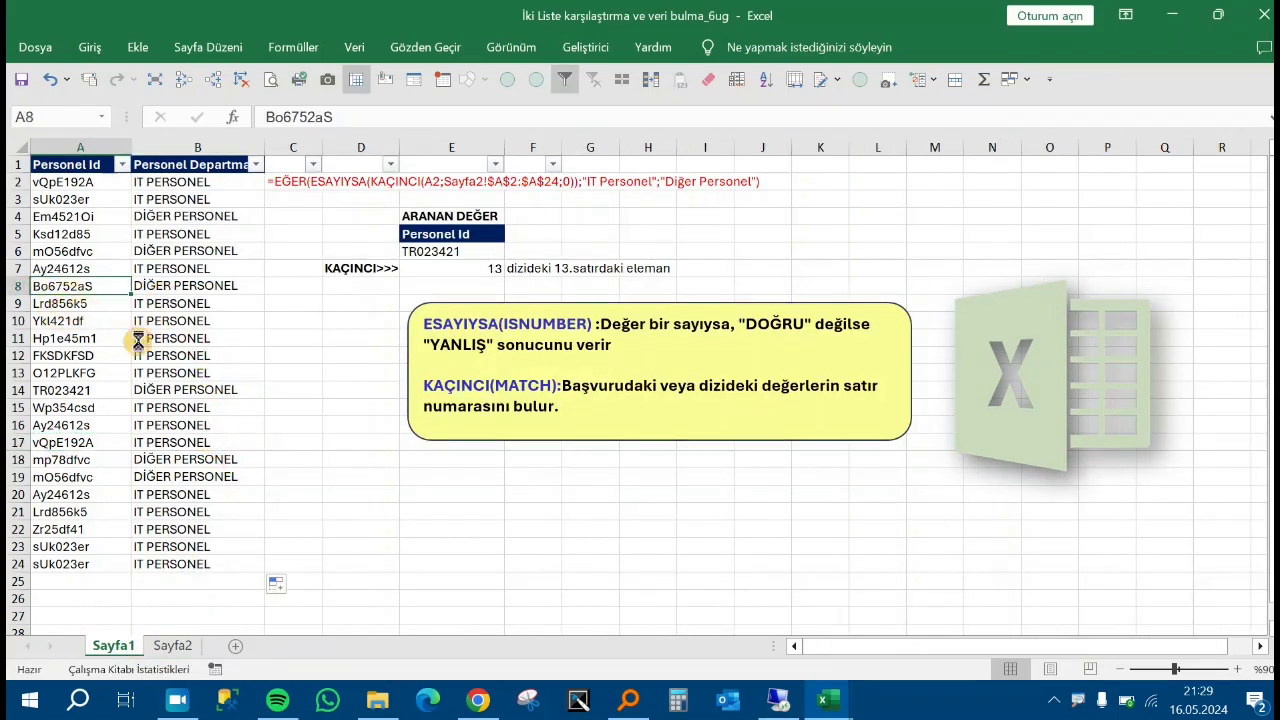
{"action": "key", "text": "ctrl+c"}
{"action": "left_click", "coordinate": [172, 645]}
{"action": "left_click", "coordinate": [285, 339]}
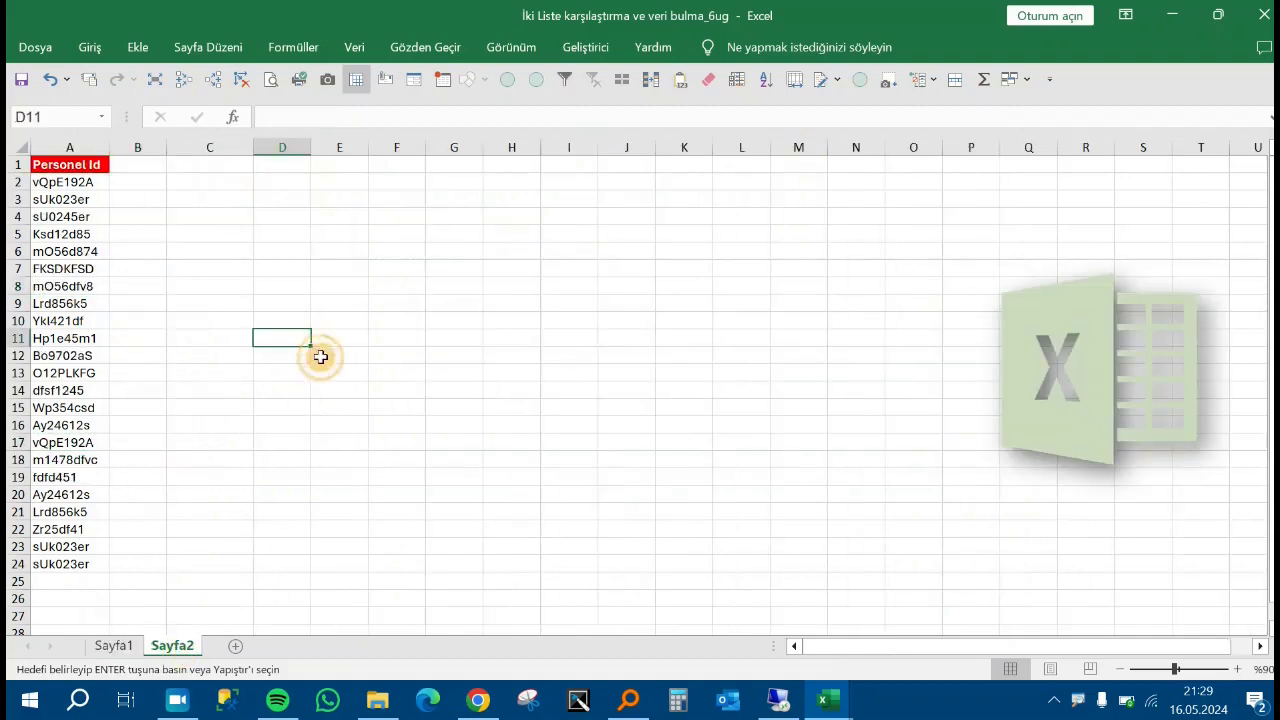
{"action": "key", "text": "ctrl+f"}
{"action": "key", "text": "ctrl+v"}
{"action": "key", "text": "Return"}
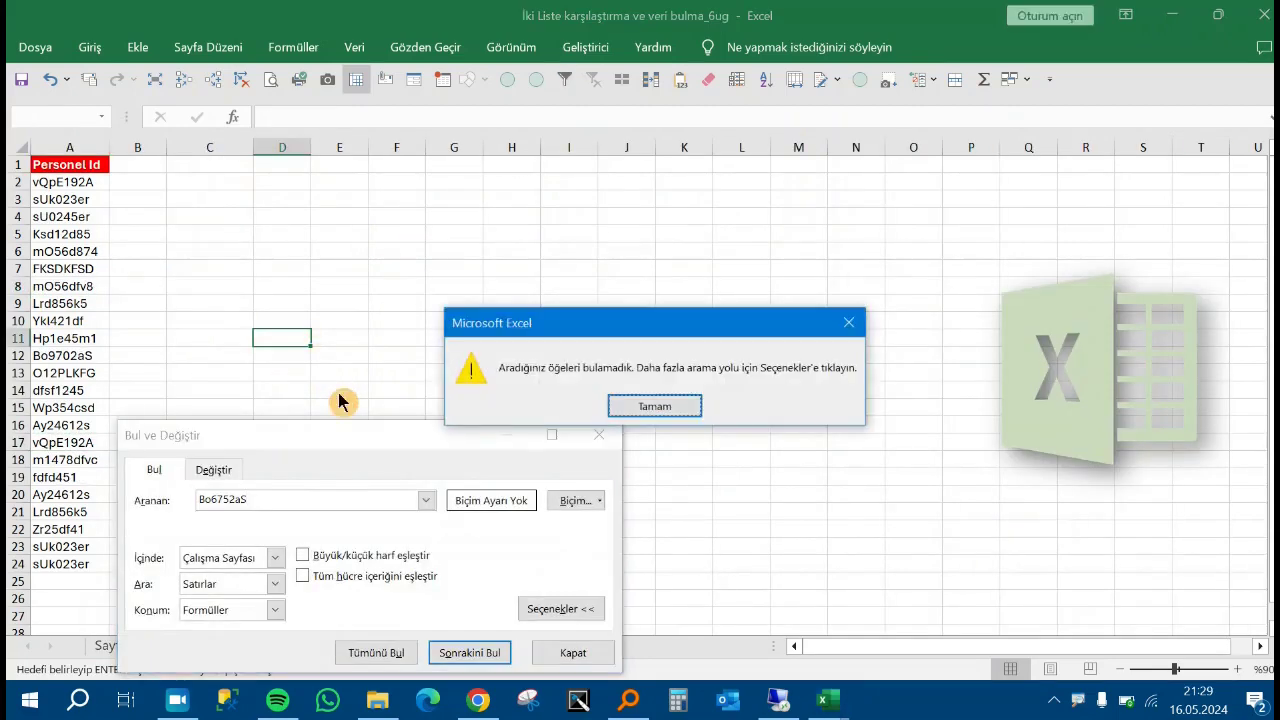
{"action": "key", "text": "Return"}
{"action": "key", "text": "Escape"}
{"action": "left_click", "coordinate": [112, 646]}
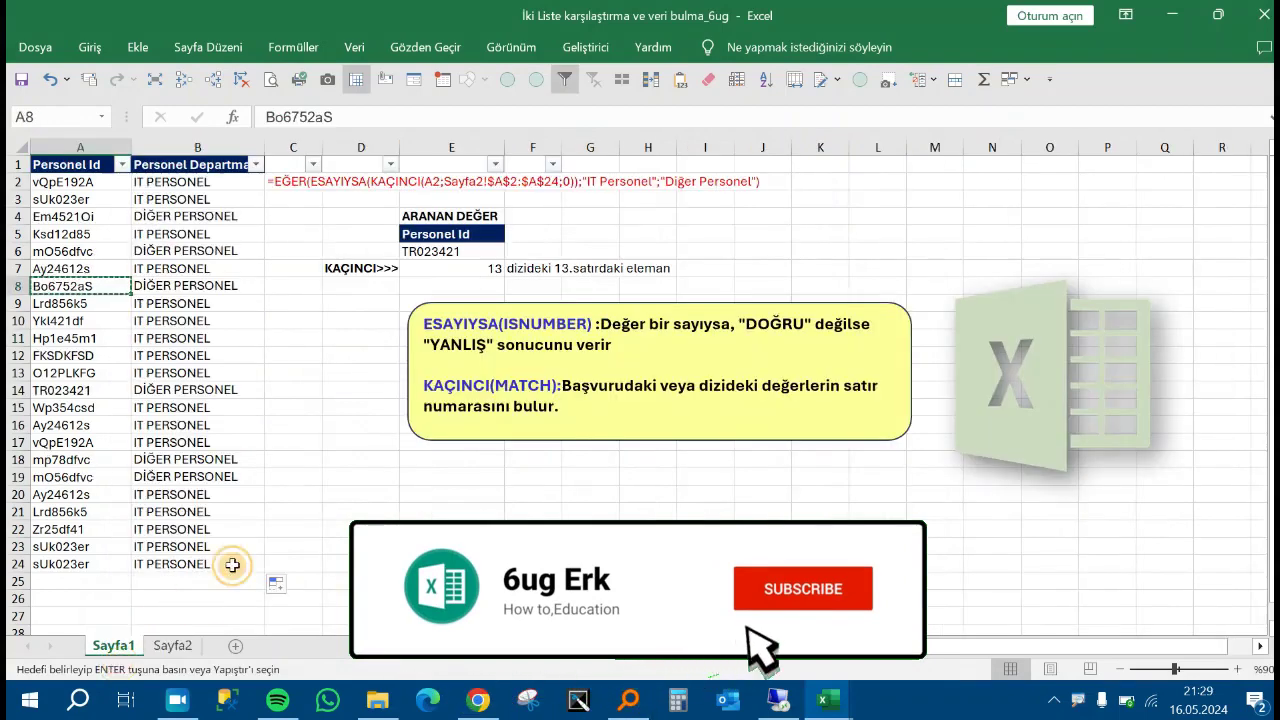
{"action": "key", "text": "Escape"}
{"action": "left_click", "coordinate": [344, 414]}
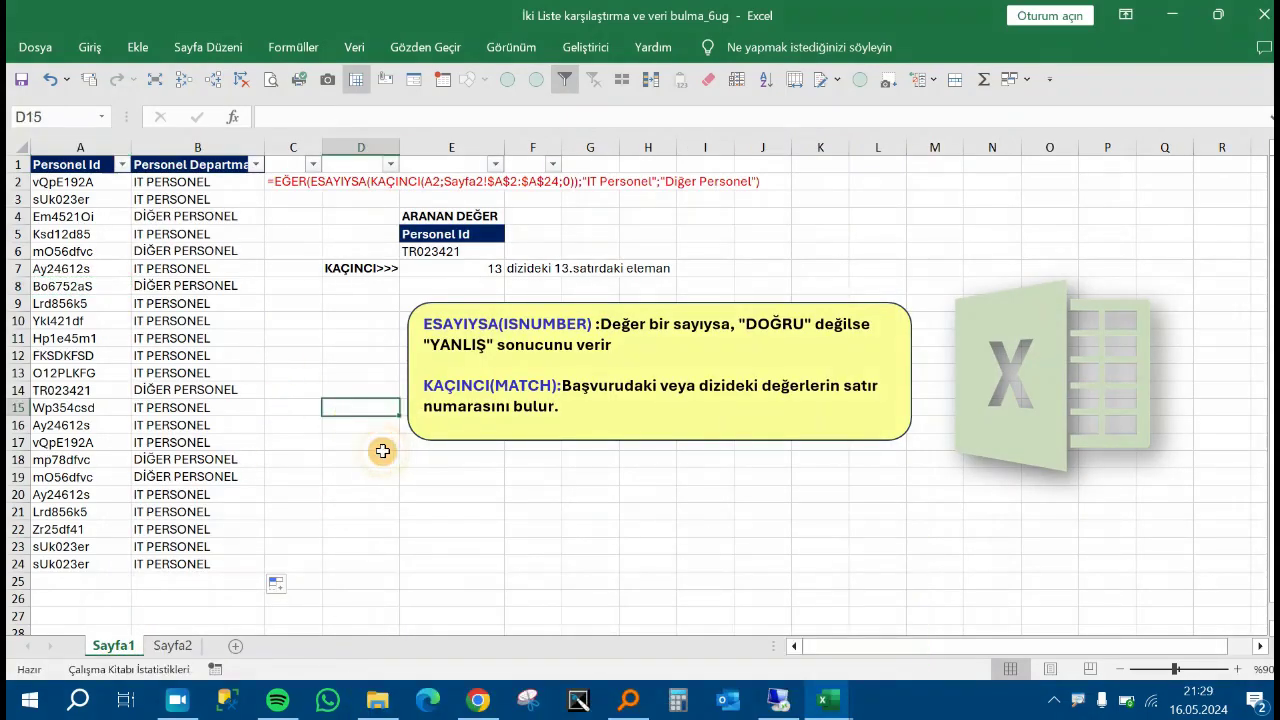
{"action": "left_click", "coordinate": [221, 290]}
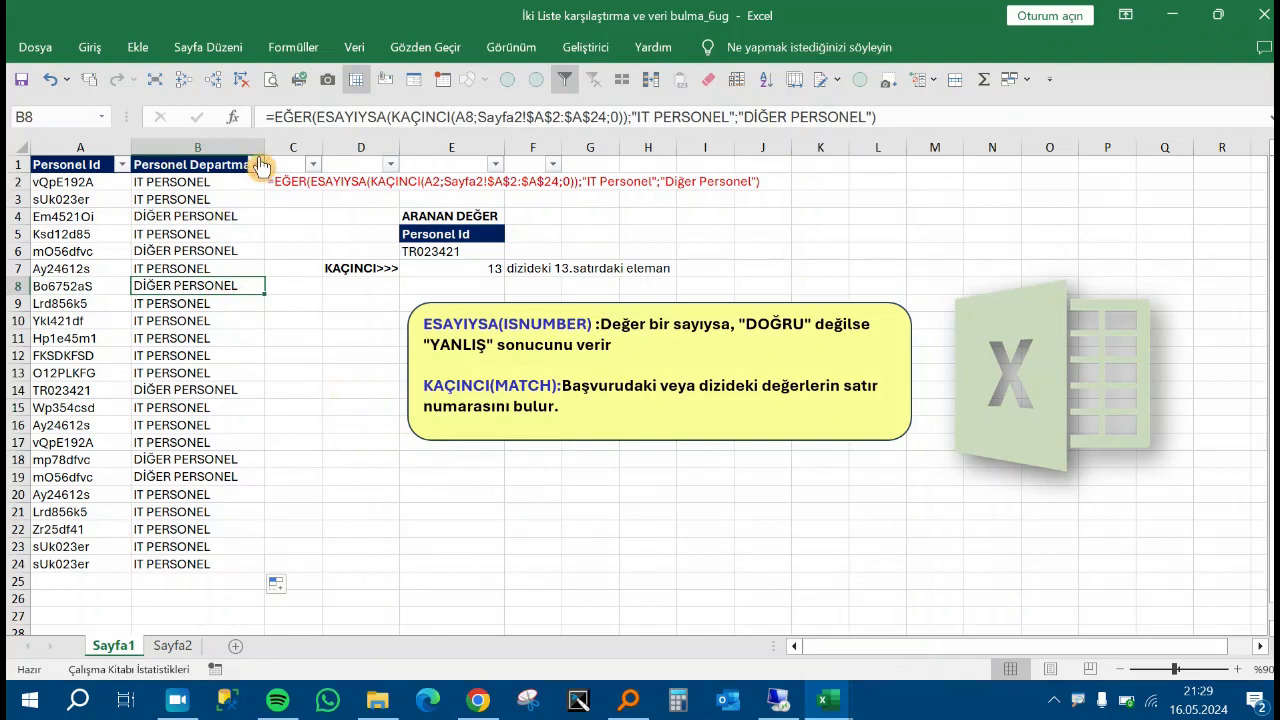
{"action": "left_click", "coordinate": [565, 79]}
{"action": "left_click", "coordinate": [200, 270]}
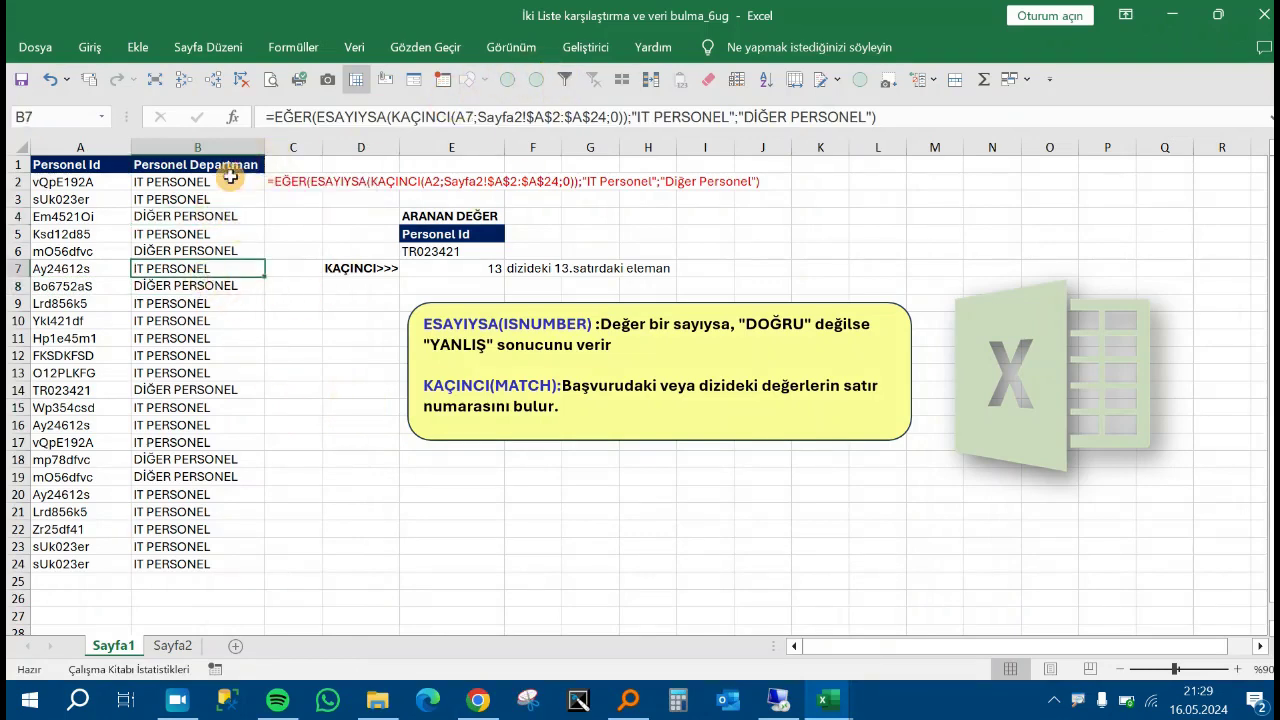
{"action": "left_click", "coordinate": [210, 199]}
{"action": "left_click", "coordinate": [556, 86]}
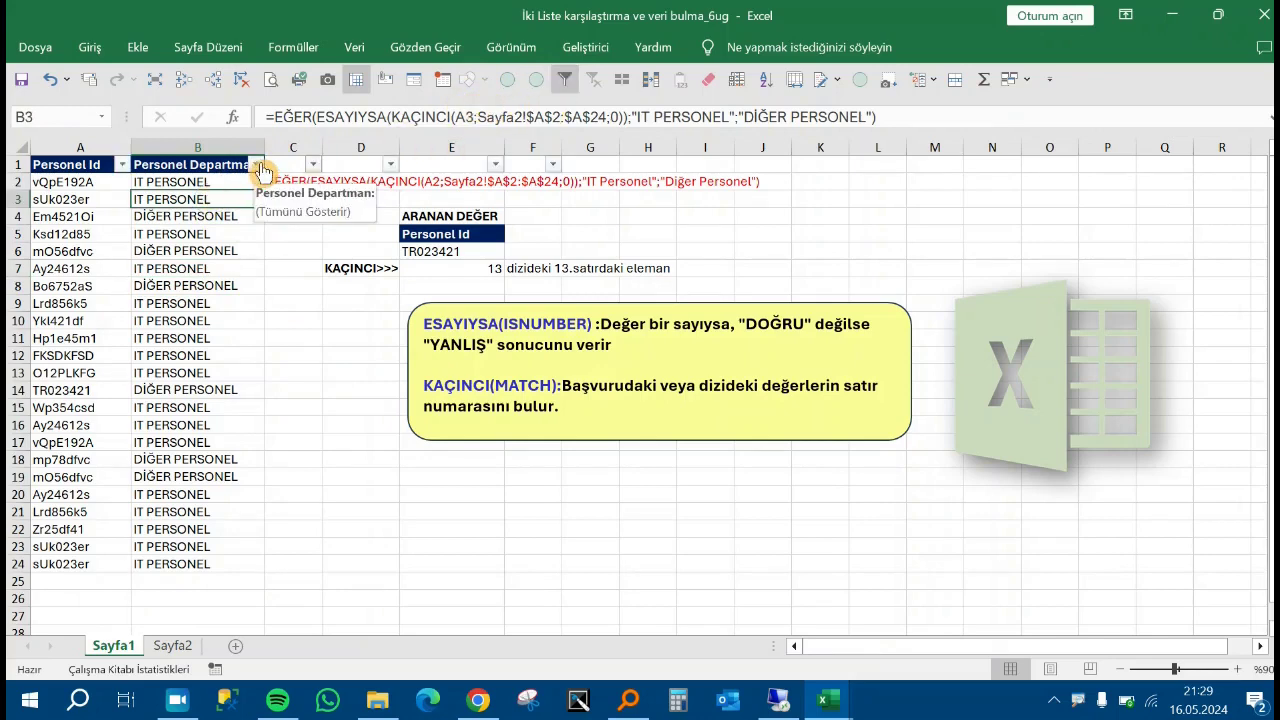
Filter the Personel Departman column to show only the IT PERSONEL rows.
{"action": "left_click", "coordinate": [259, 166]}
{"action": "left_click", "coordinate": [105, 392]}
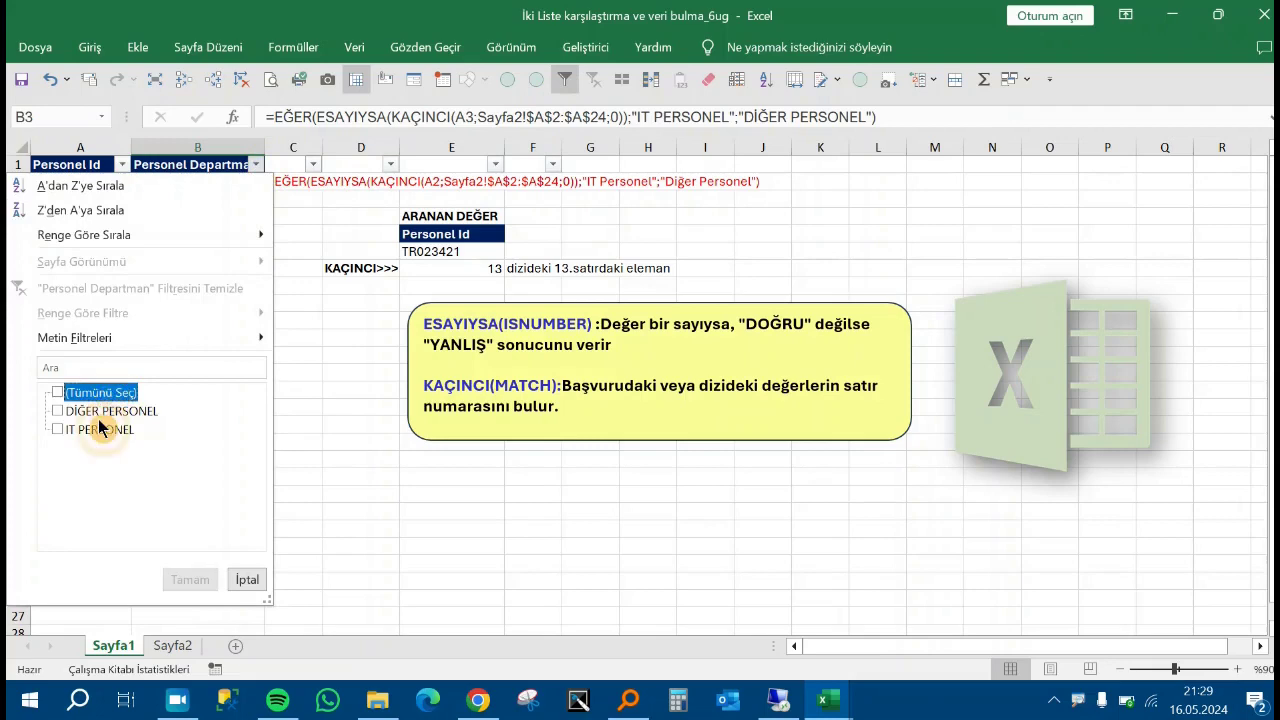
{"action": "left_click", "coordinate": [100, 429]}
{"action": "left_click", "coordinate": [190, 579]}
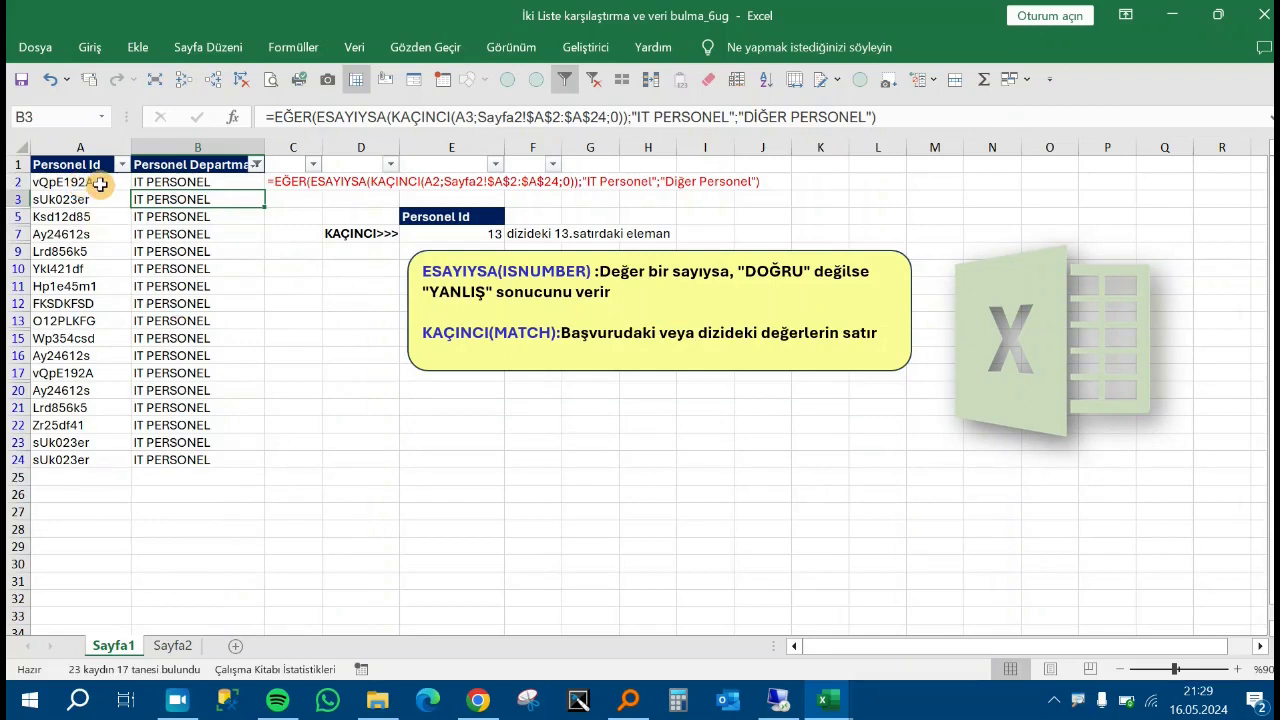
Select the filtered Personel Id values on Sayfa1 and compare them with the list on Sayfa2.
{"action": "left_click_drag", "start_coordinate": [92, 185], "coordinate": [118, 459]}
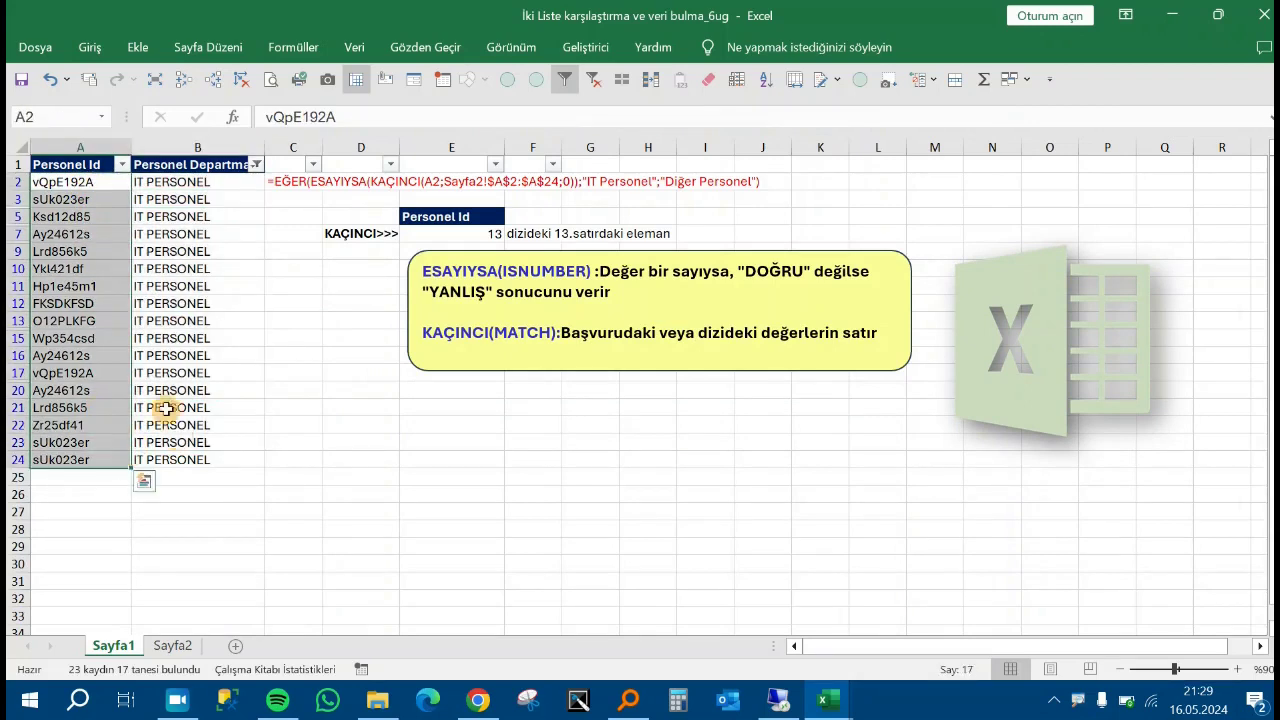
{"action": "left_click", "coordinate": [180, 646]}
{"action": "left_click", "coordinate": [116, 646]}
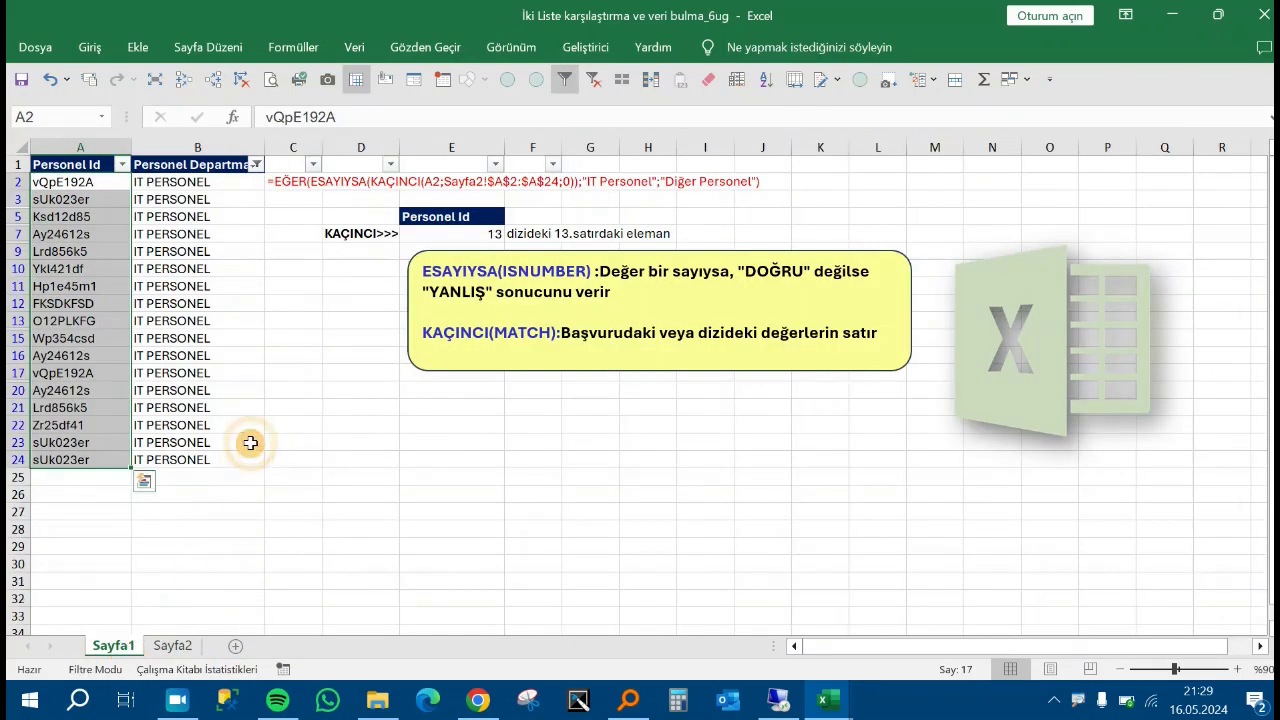
{"action": "left_click", "coordinate": [282, 382]}
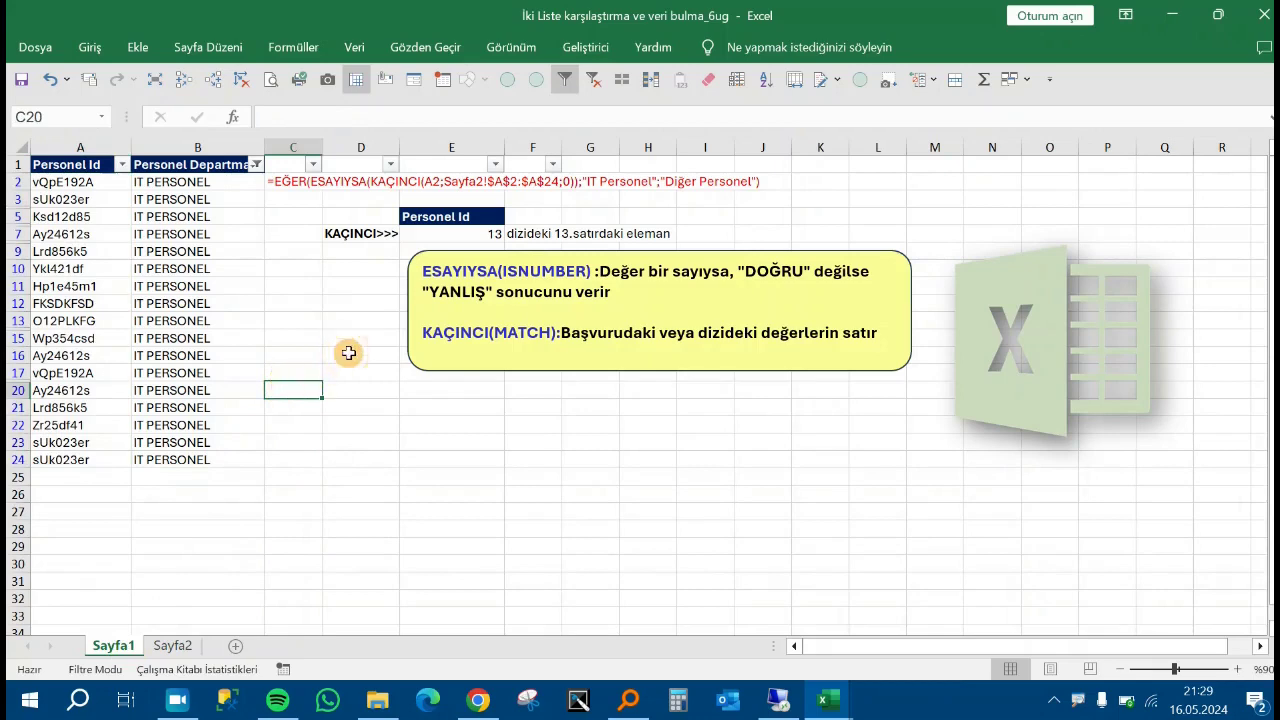
{"action": "left_click", "coordinate": [172, 646]}
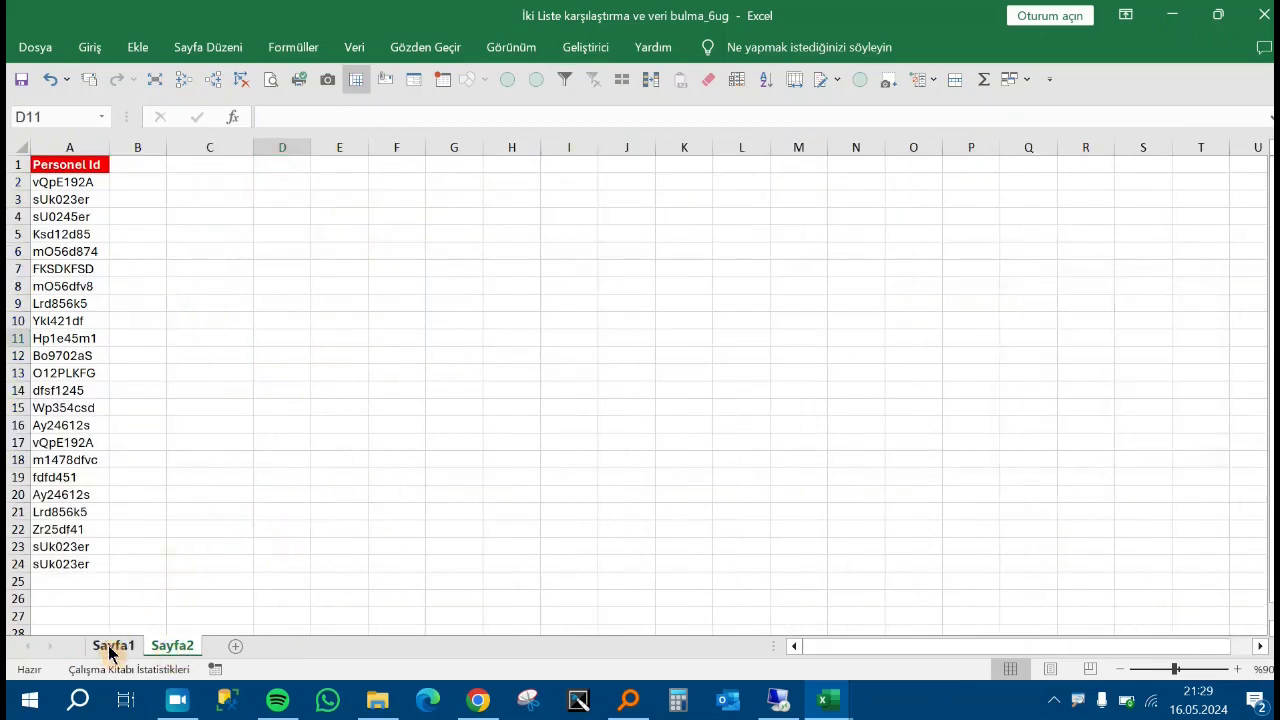
{"action": "left_click", "coordinate": [112, 646]}
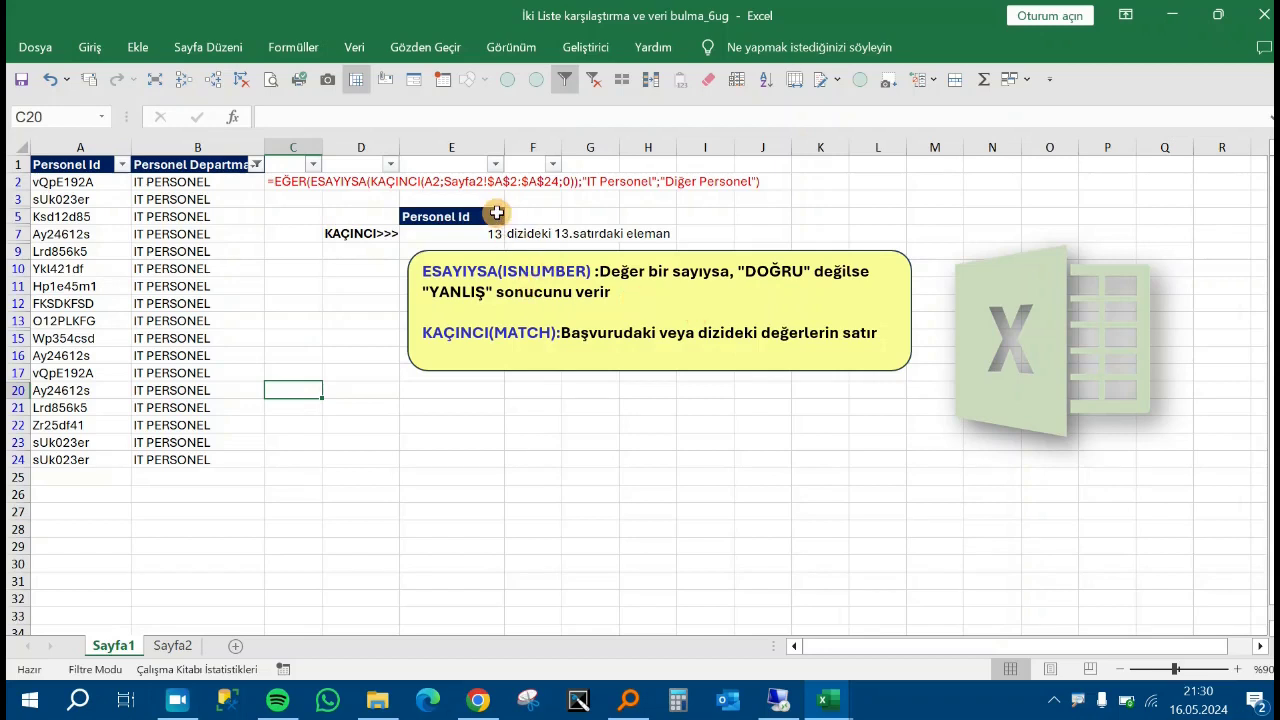
Review the department formula in B11 and the KAÇINCI example with its explanation in row 7.
{"action": "left_click", "coordinate": [186, 286]}
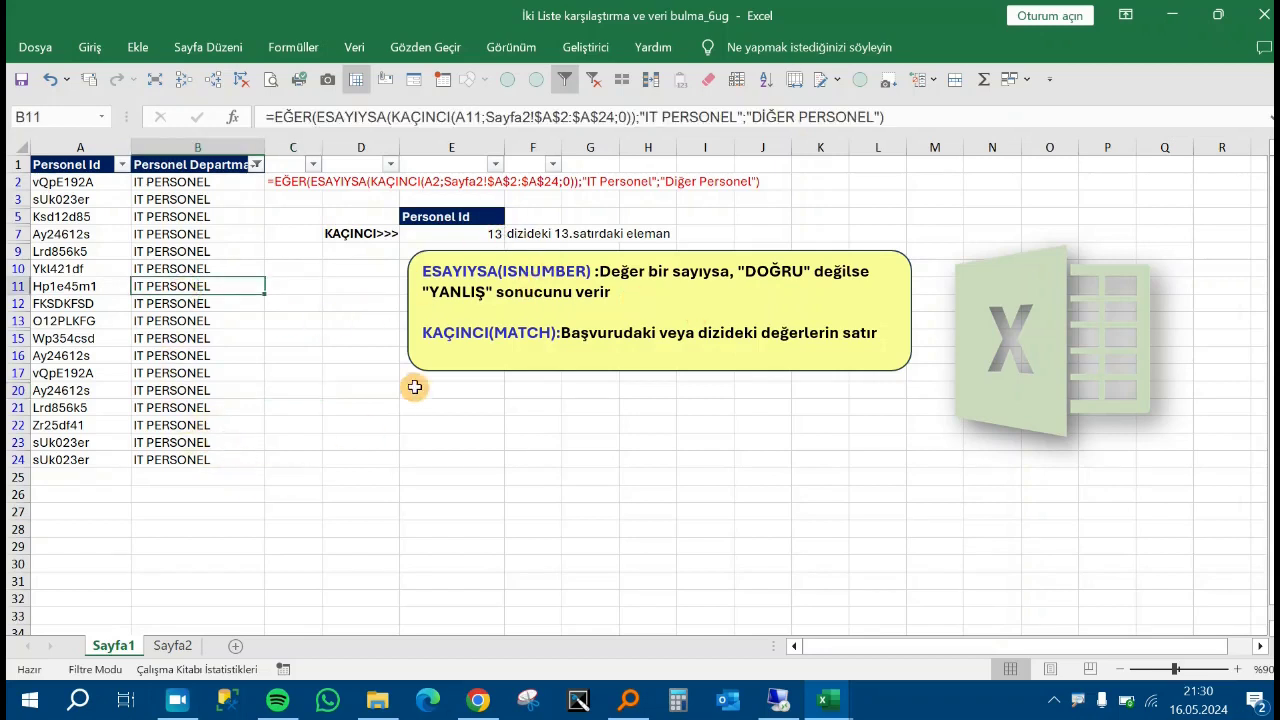
{"action": "left_click", "coordinate": [365, 233]}
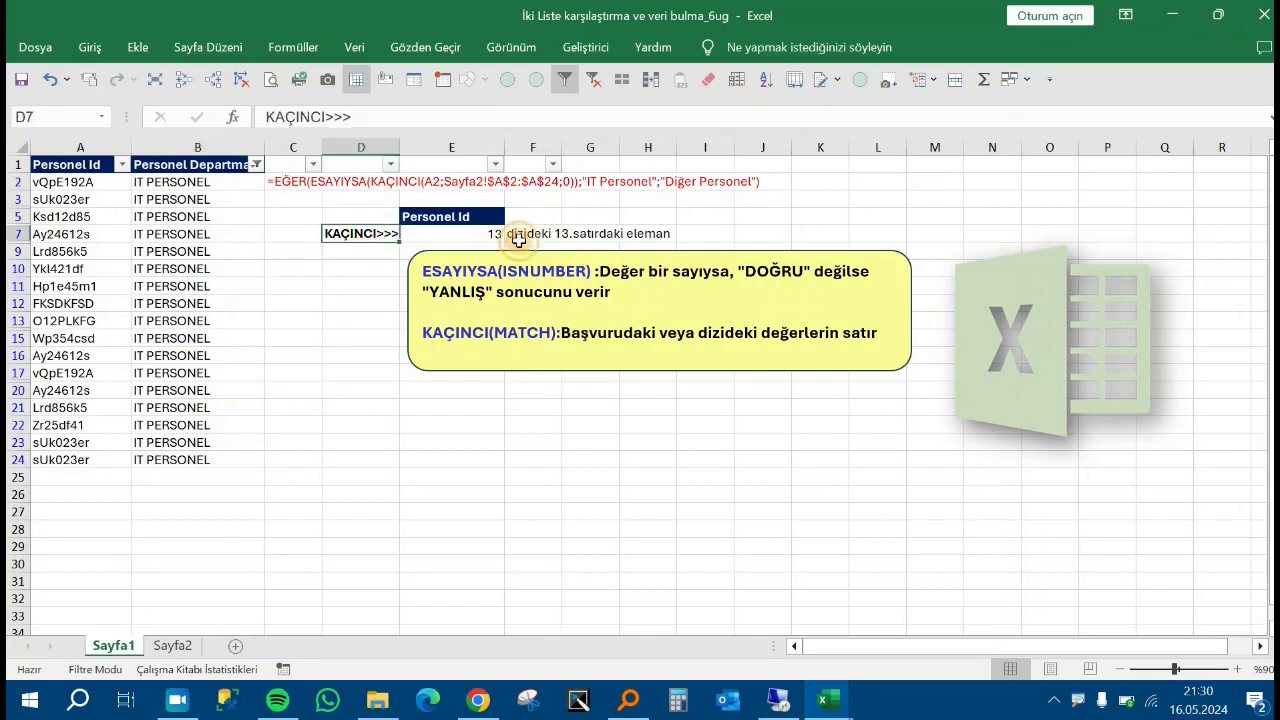
{"action": "left_click", "coordinate": [518, 238]}
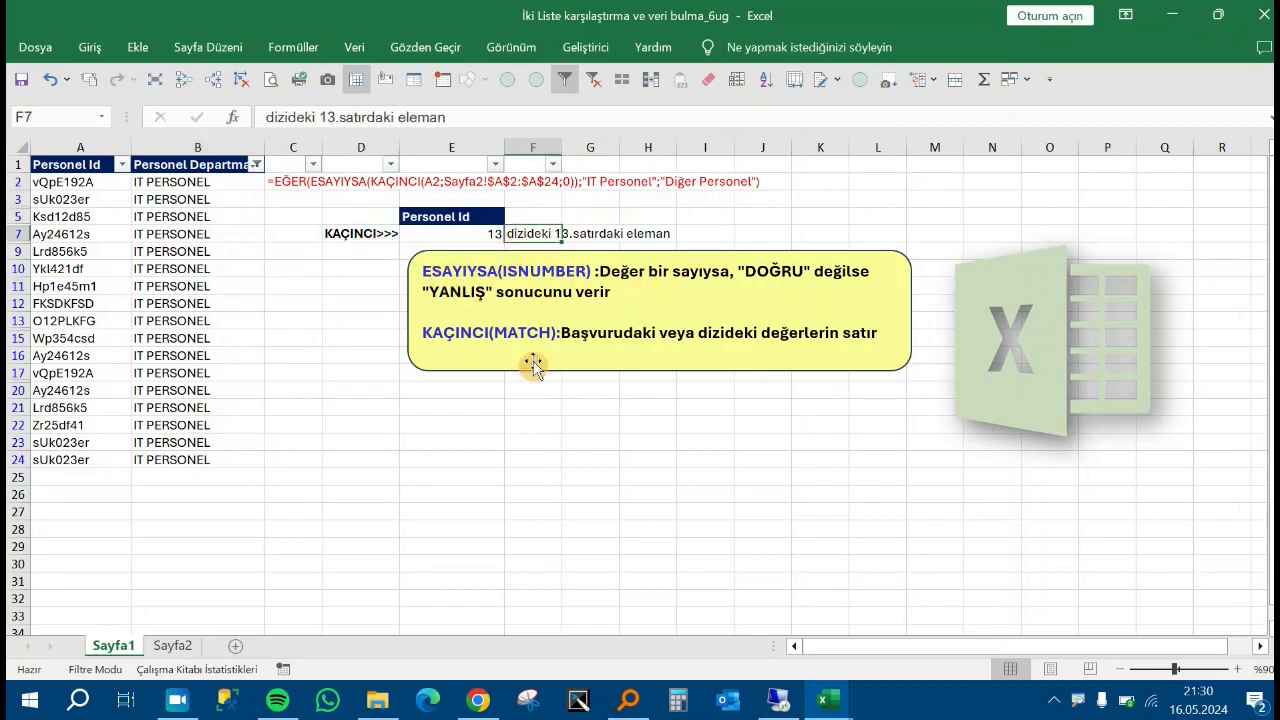
{"action": "left_click", "coordinate": [386, 407]}
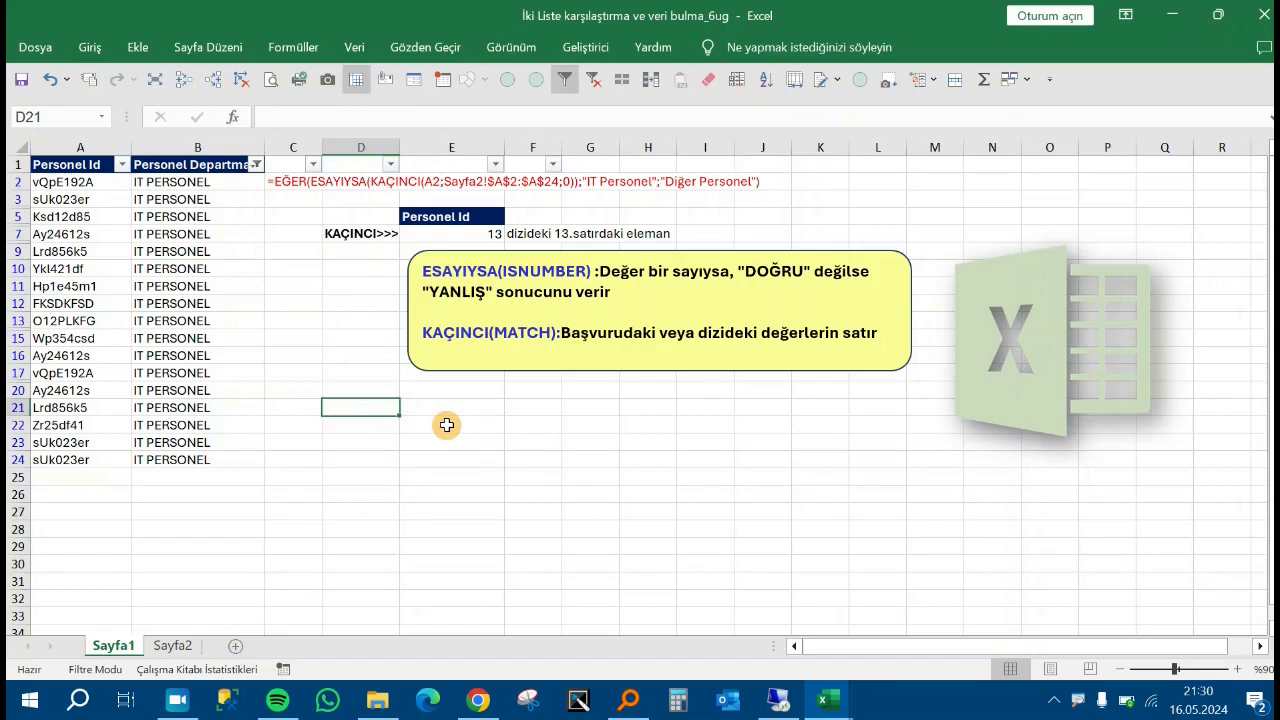
{"action": "left_click", "coordinate": [177, 700]}
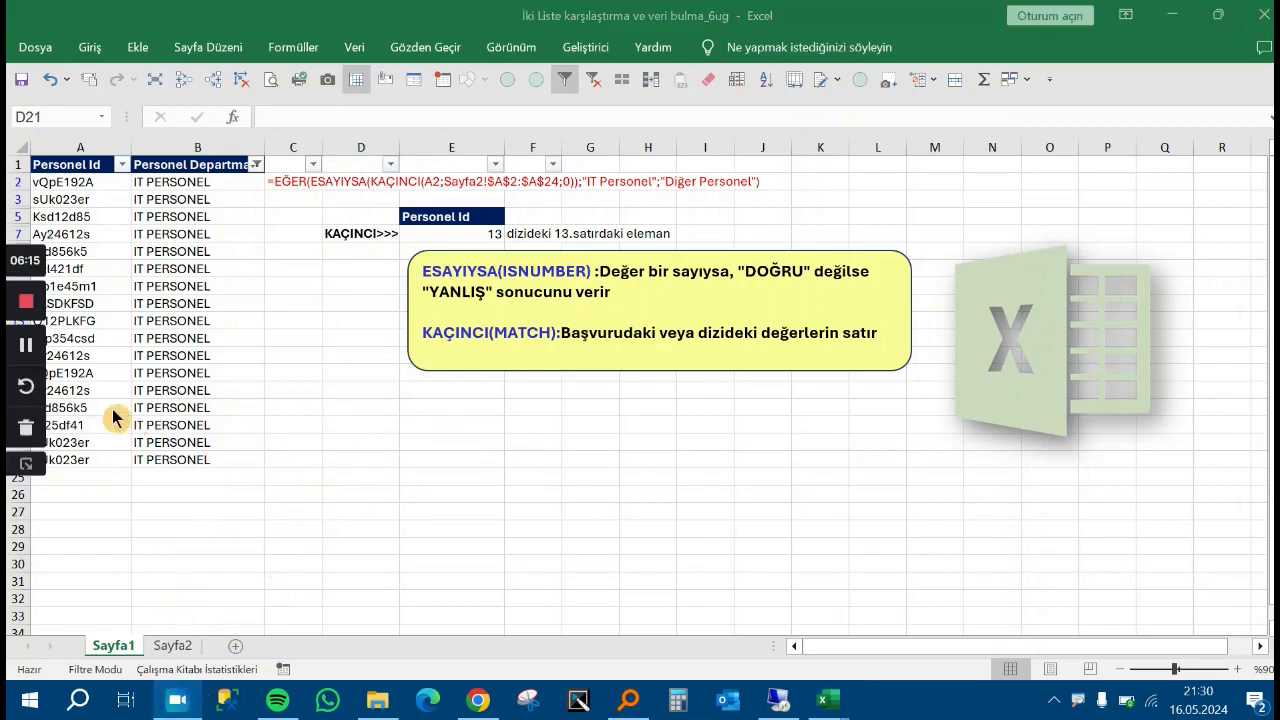